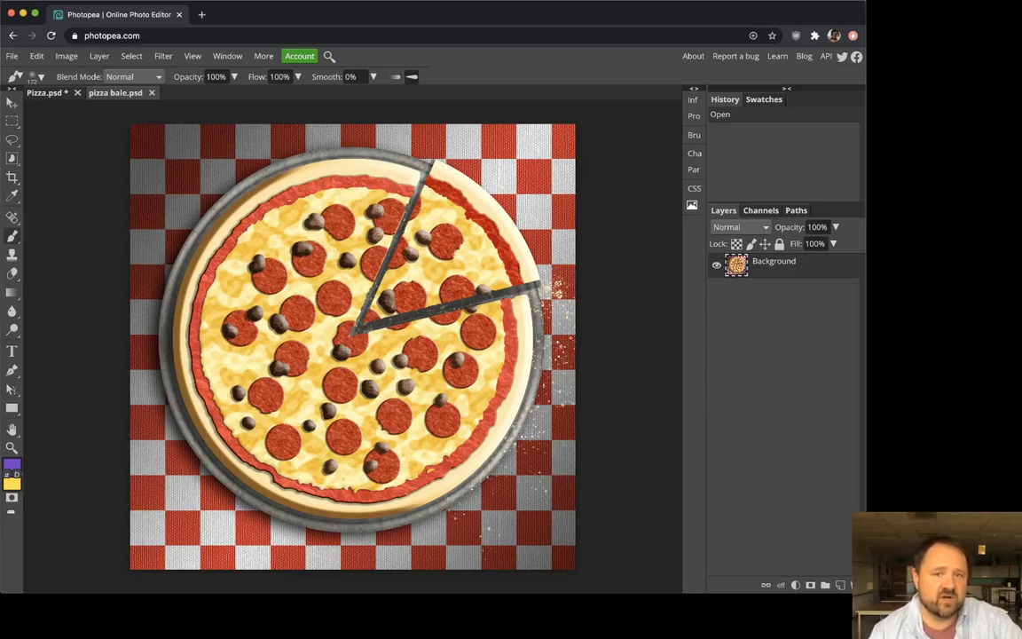
Step: Examine the finished pizza artwork up close, including its crust, sauce edge, toppings and shadows
left_click(11, 447)
left_click(279, 320)
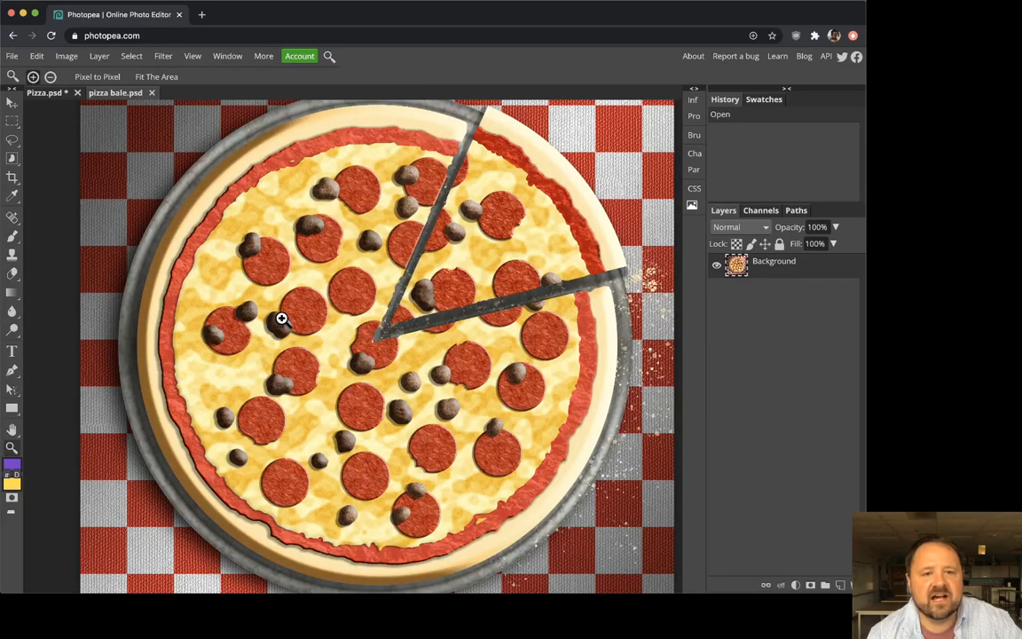
left_click(281, 319)
scroll(229, 426, "down", 5)
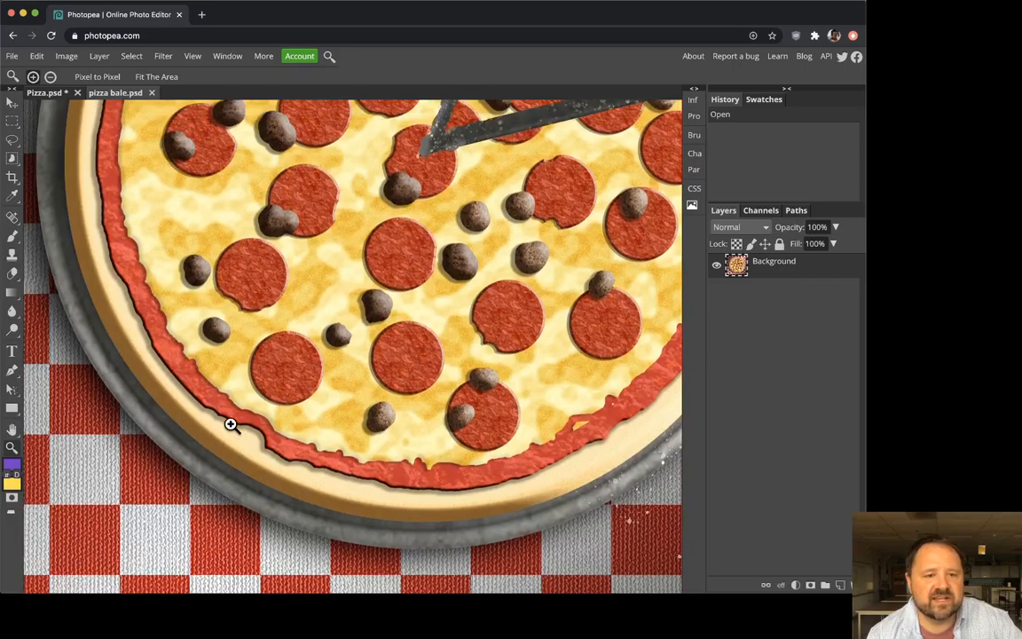
left_click(177, 407)
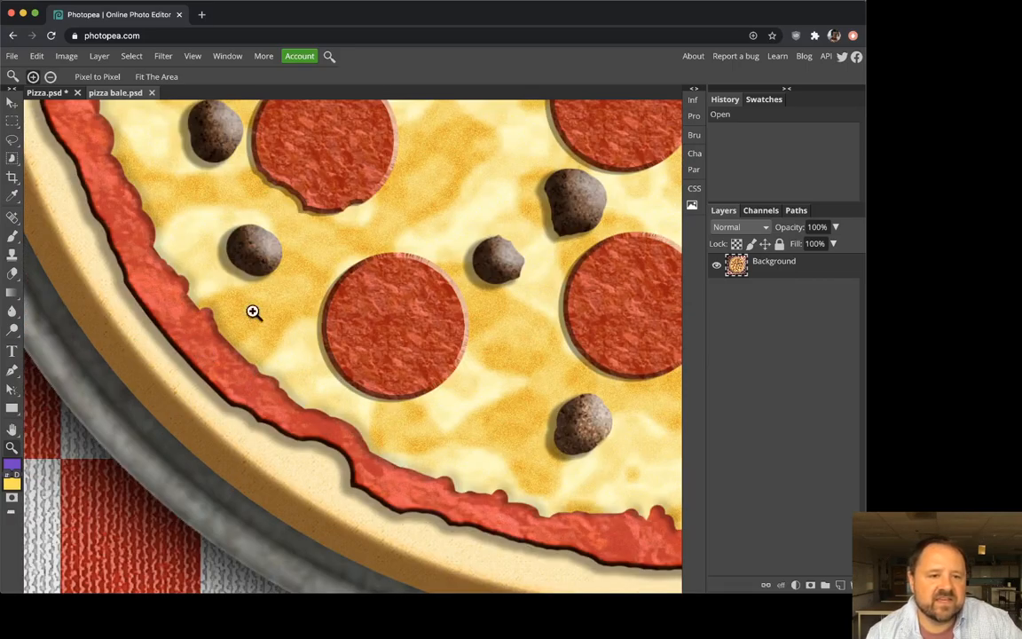
right_click(298, 316)
left_click(358, 345)
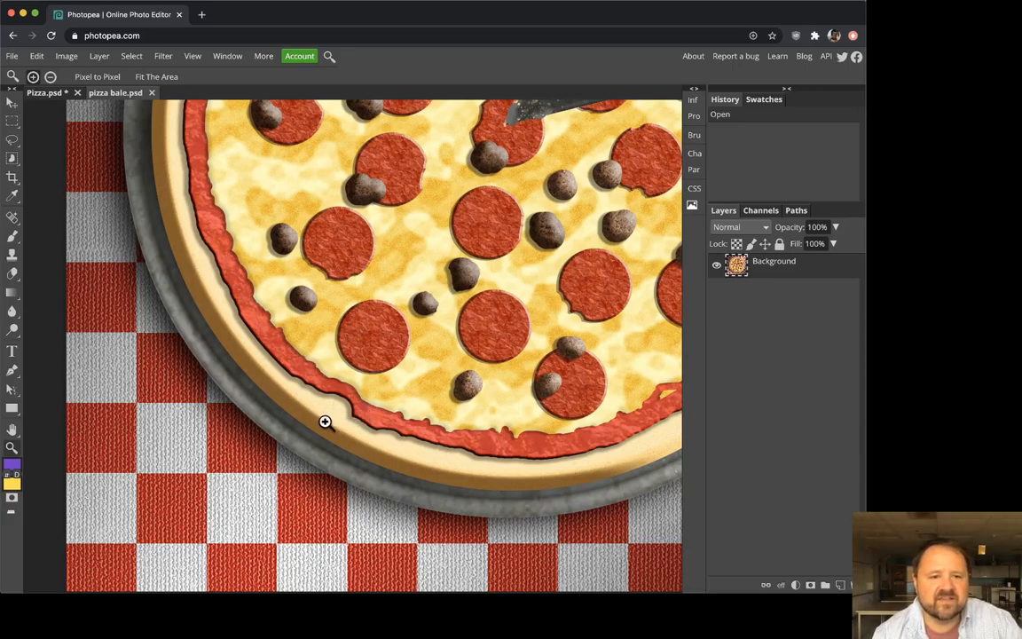
scroll(320, 362, "up", 3)
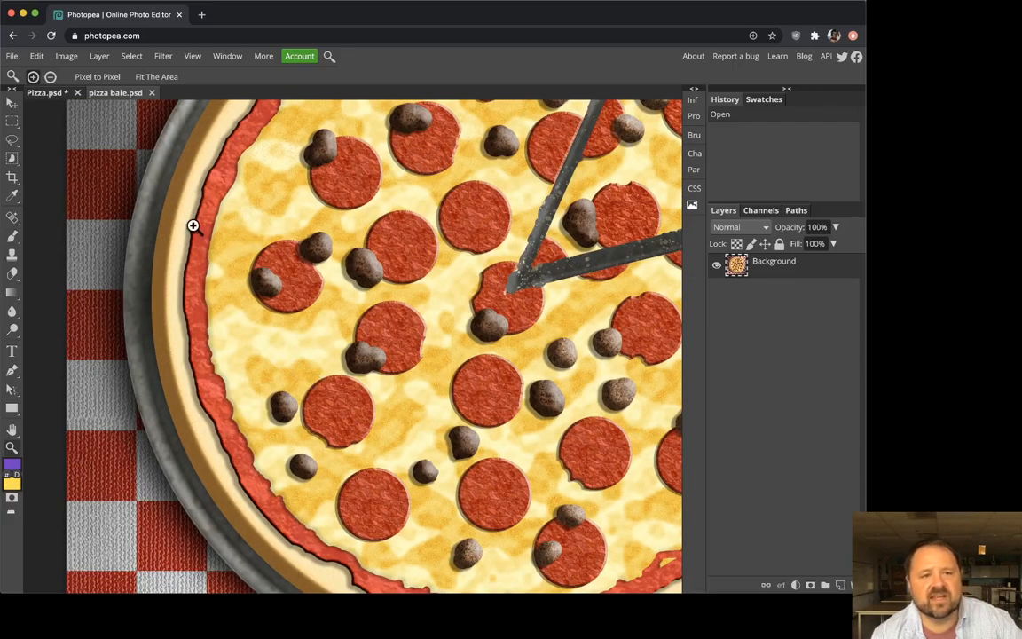
scroll(189, 239, "up", 2)
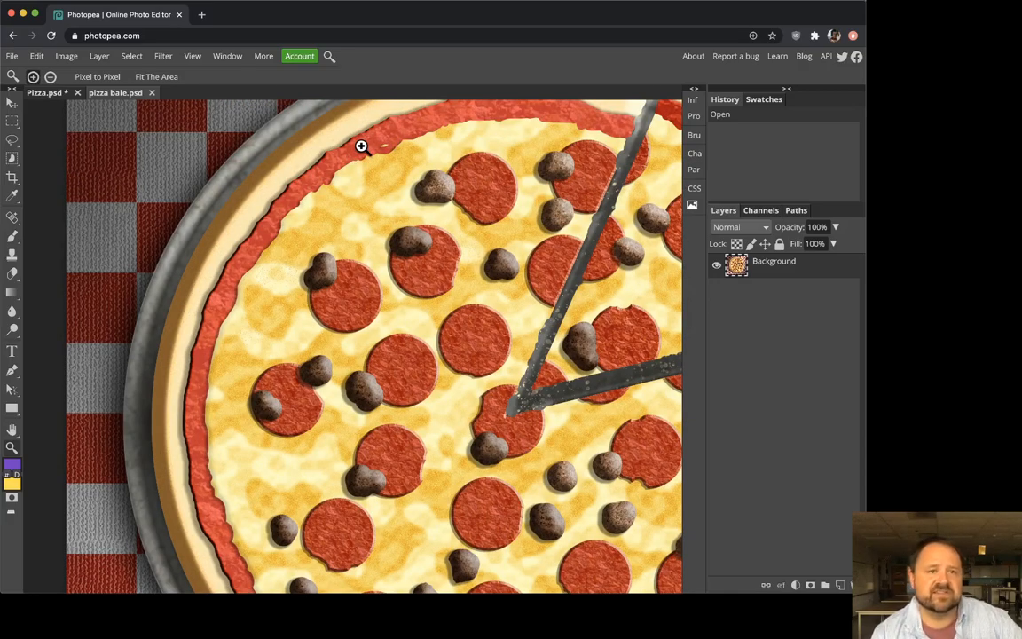
Step: Close the finished pizza image and open the layered flat-colour pizza2 PSD from the Documents folder
left_click(153, 93)
left_click(11, 56)
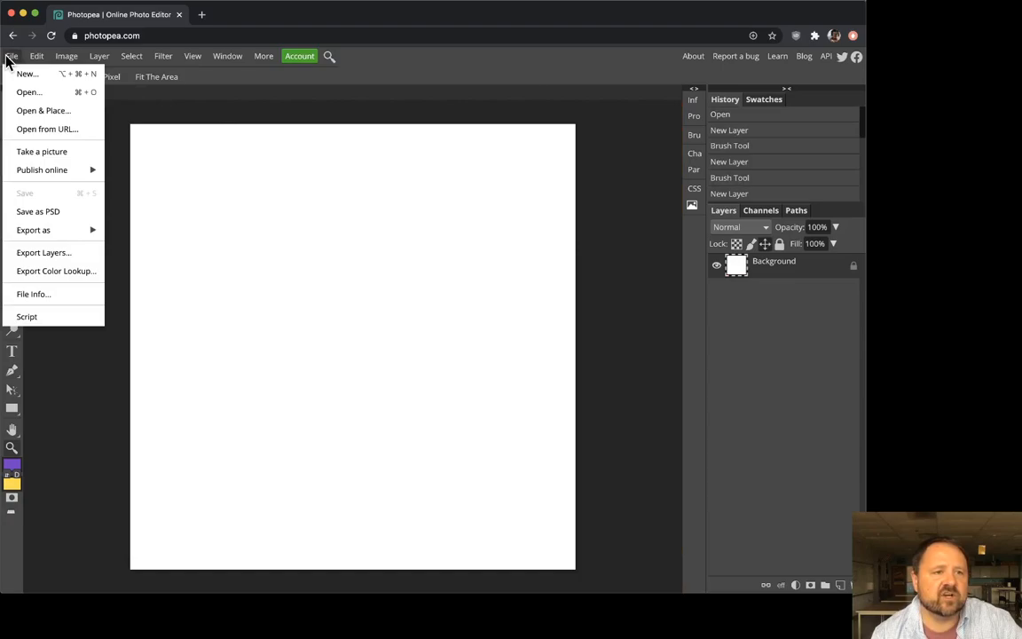
left_click(39, 94)
scroll(519, 207, "down", 3)
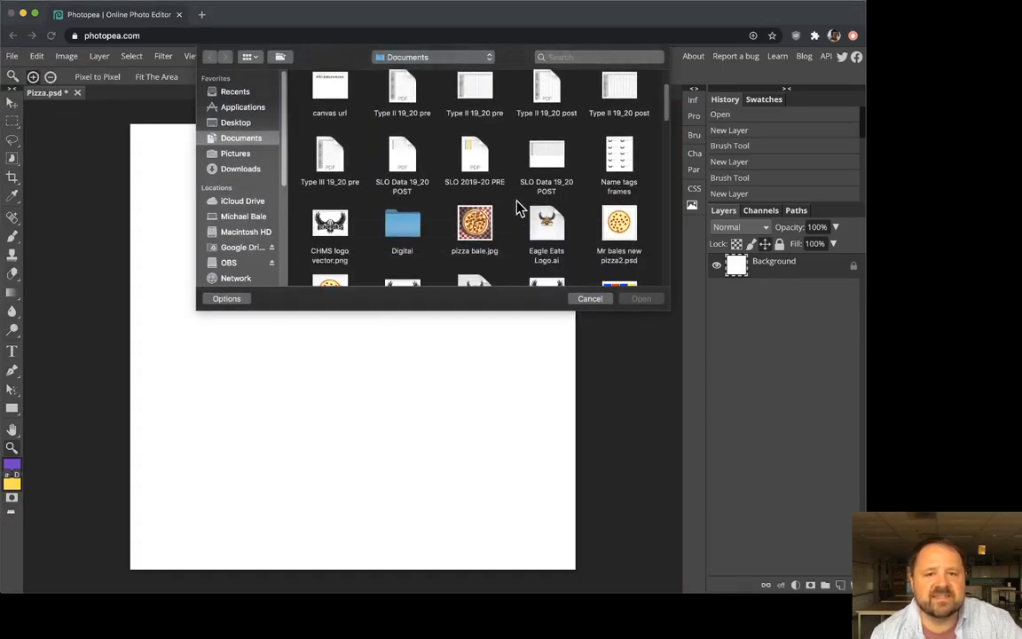
scroll(520, 207, "down", 2)
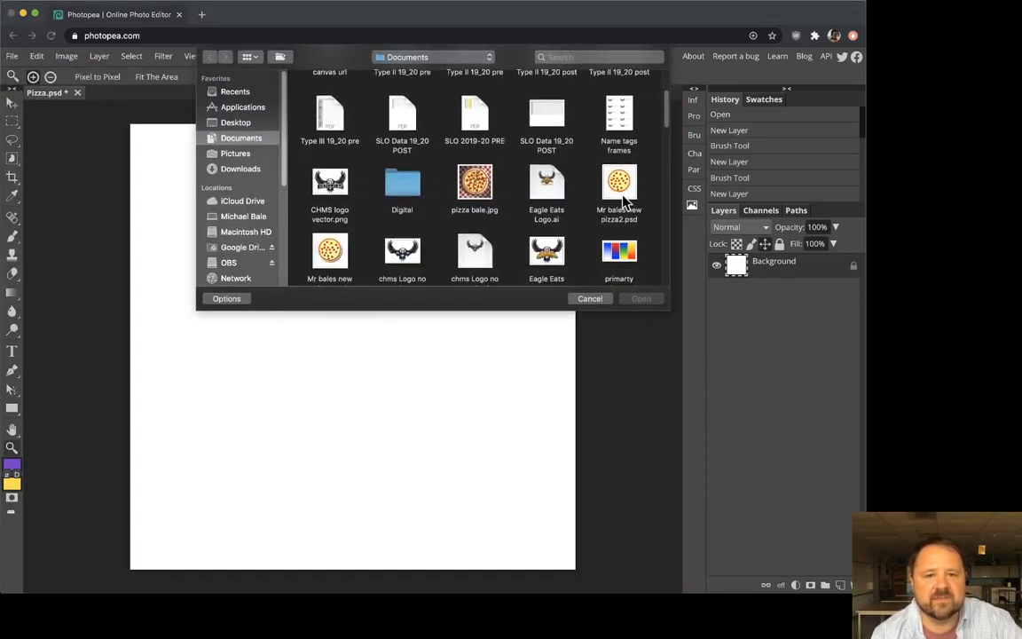
double_click(621, 189)
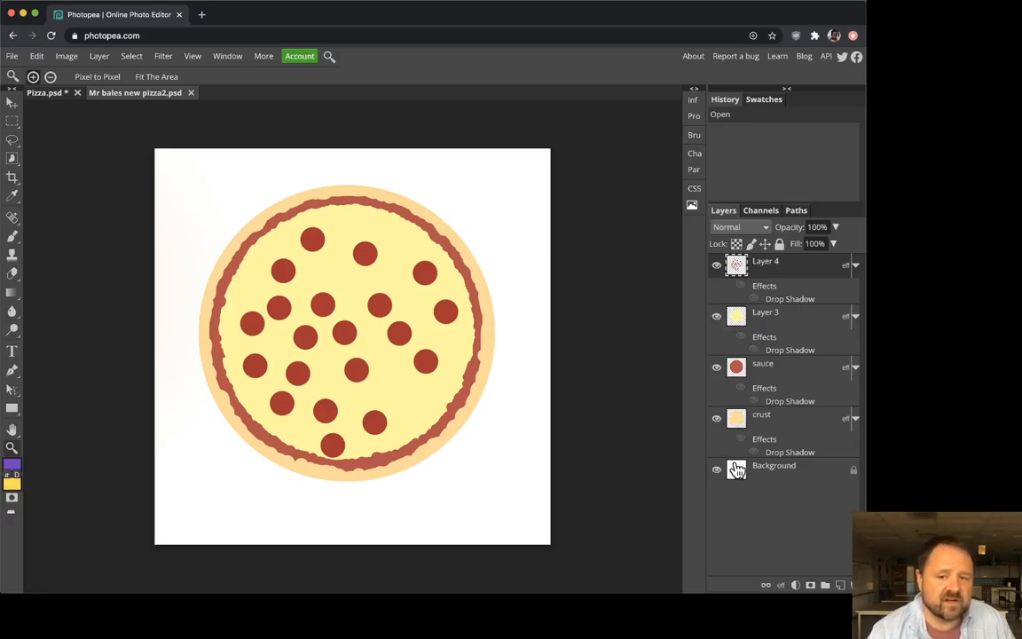
Step: Hide Layer 4, Layer 3, sauce and crust one by one, and show them again from the crust up
left_click(715, 265)
left_click(715, 266)
left_click(716, 266)
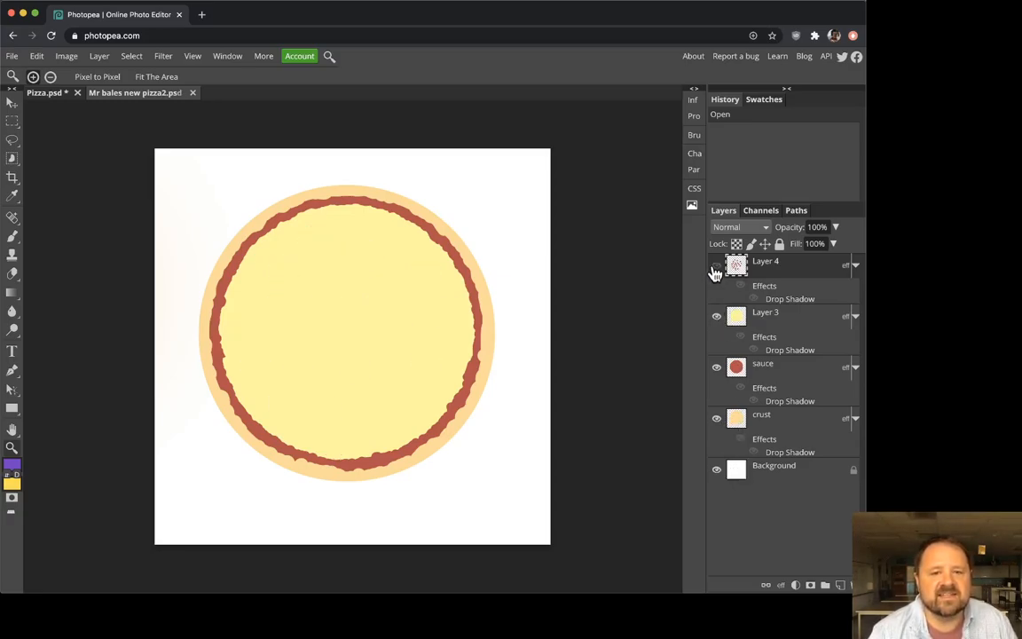
left_click(716, 318)
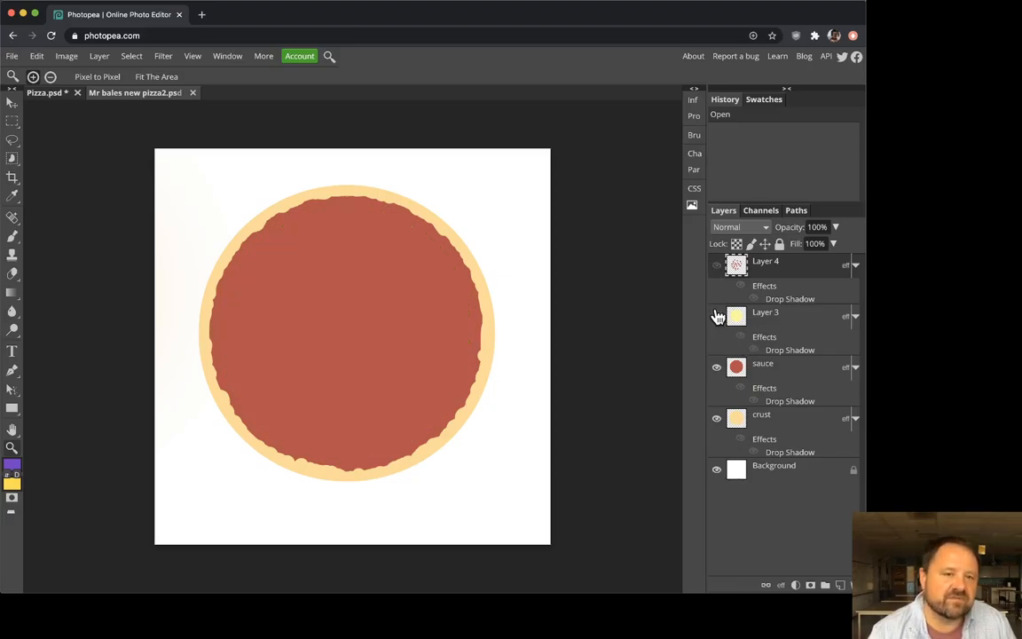
left_click(716, 367)
left_click(717, 418)
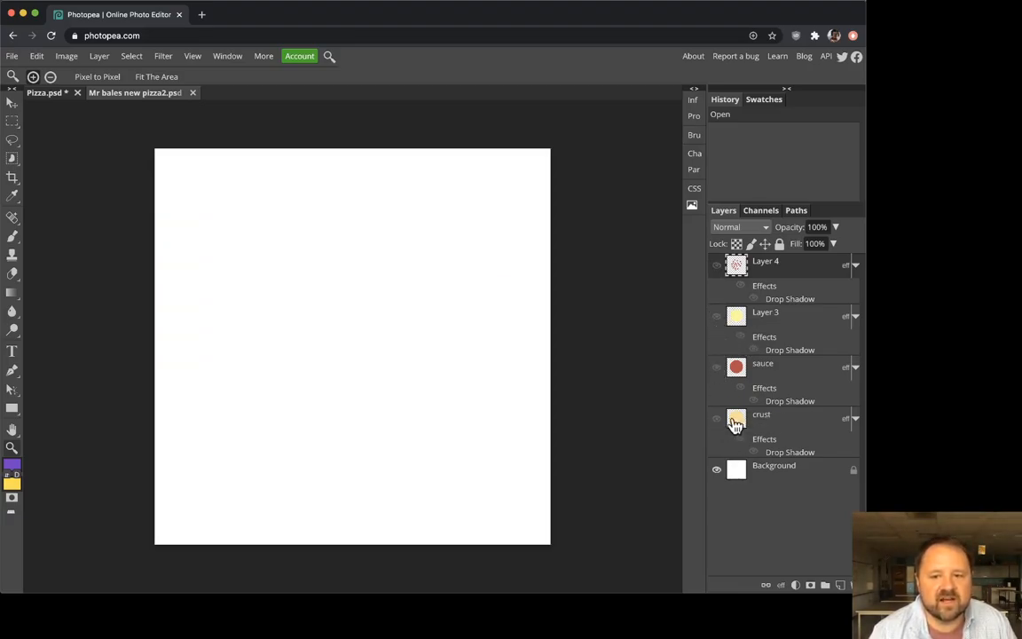
left_click(717, 418)
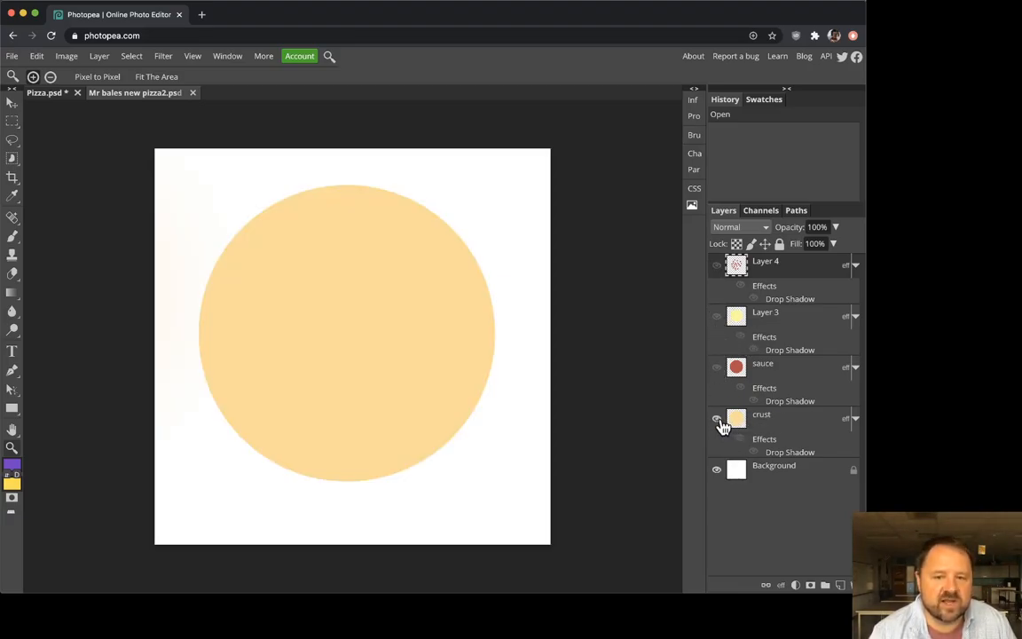
left_click(717, 367)
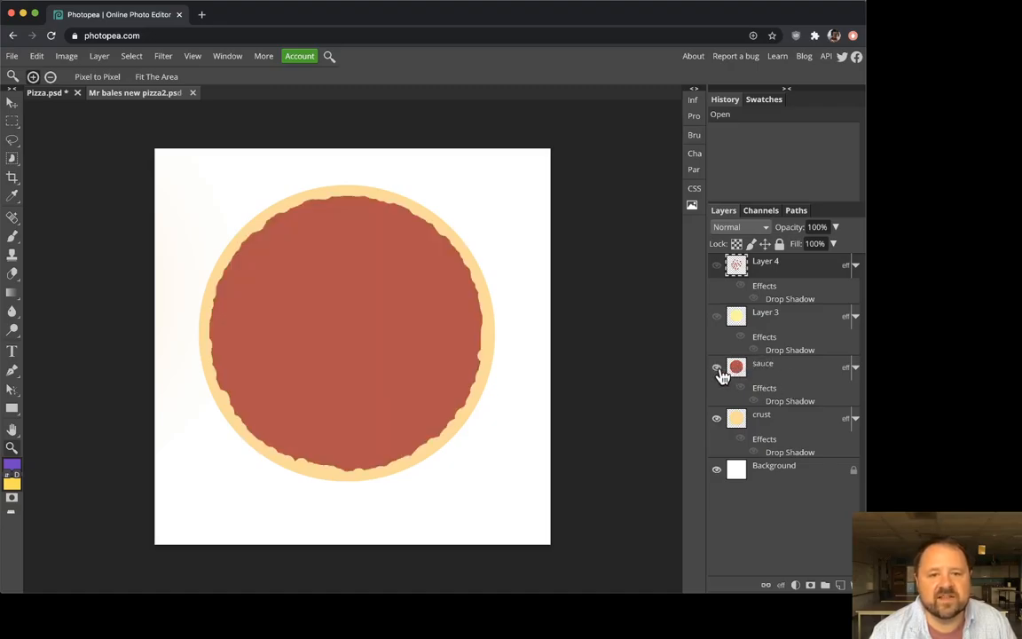
left_click(717, 317)
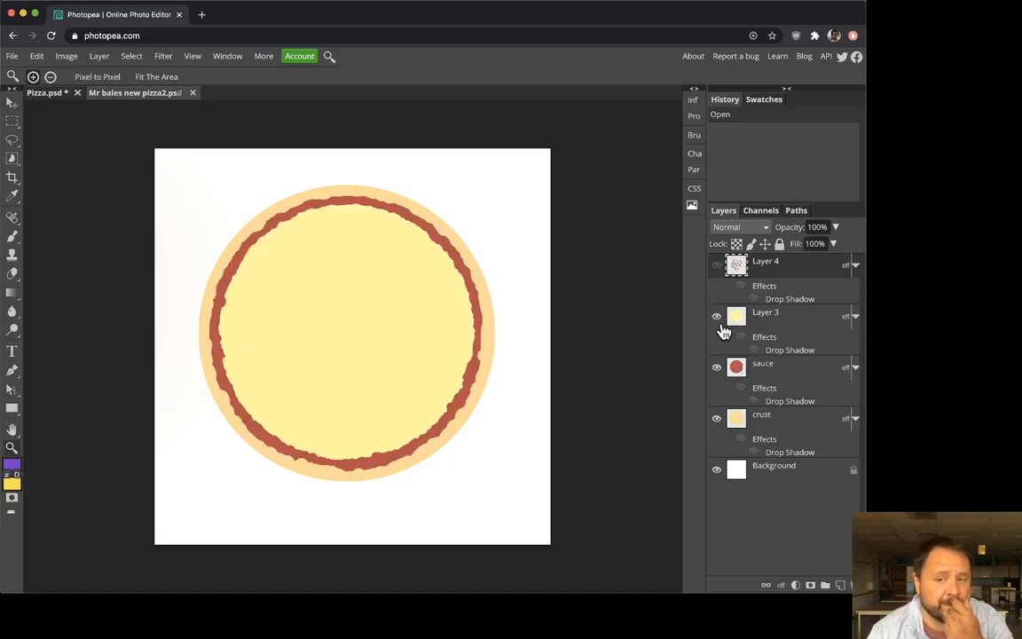
left_click(717, 266)
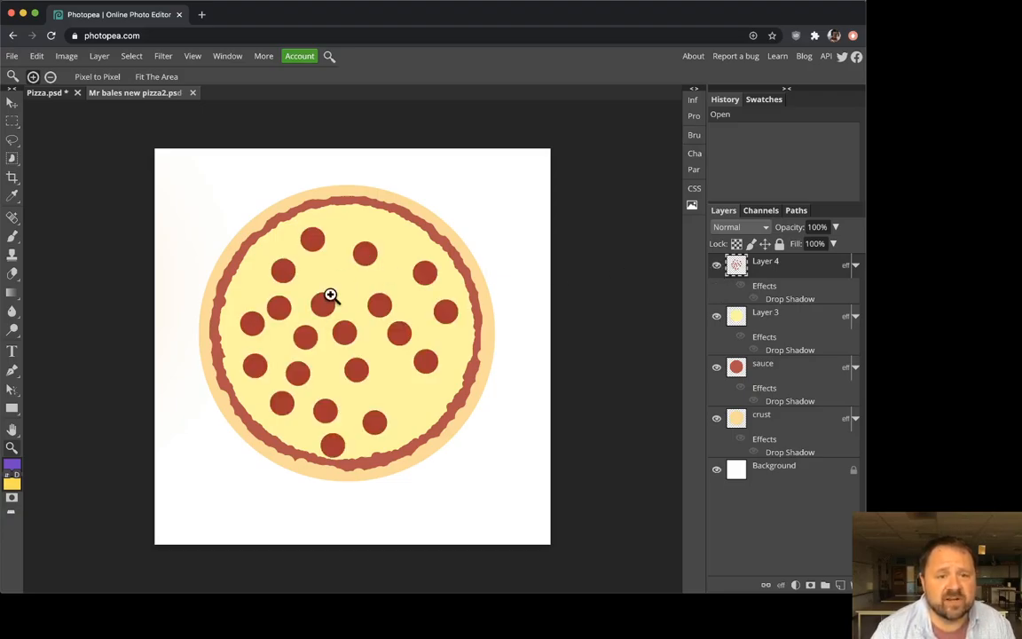
Step: Toggle the visibility of each pizza layer in turn, leaving only crust and Background shown
left_click(718, 265)
left_click(717, 265)
left_click(718, 266)
left_click(717, 266)
left_click(717, 319)
left_click(717, 318)
left_click(717, 368)
left_click(717, 367)
left_click(717, 420)
left_click(718, 421)
left_click(718, 367)
left_click(717, 318)
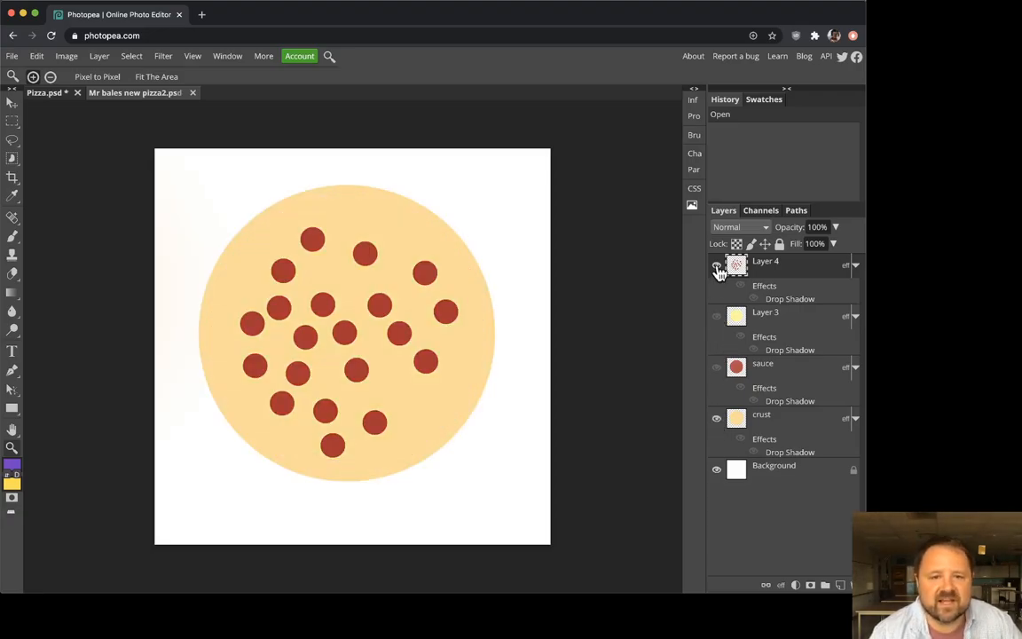
left_click(718, 265)
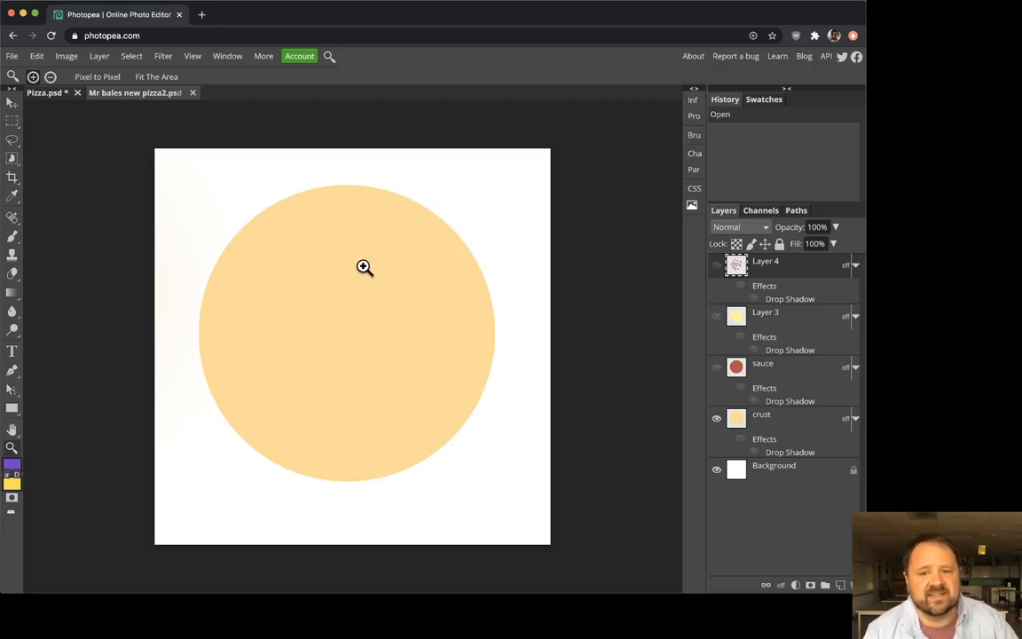
Step: Show the sauce layer, Layer 3 with the cheese and Layer 4 with the pepperoni again over the crust
left_click(717, 370)
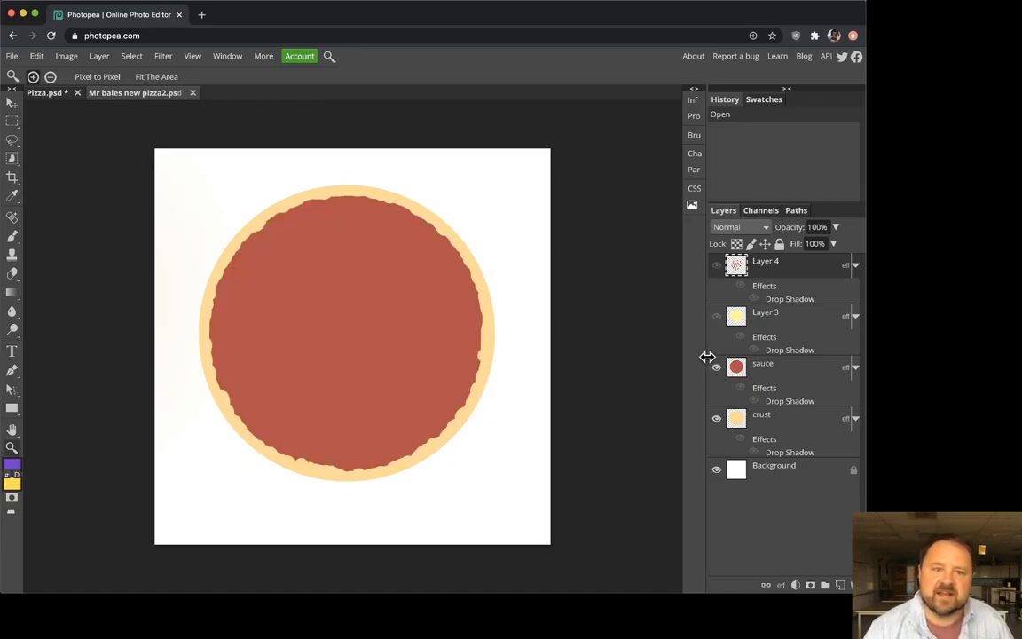
left_click(717, 368)
left_click(717, 367)
left_click(719, 318)
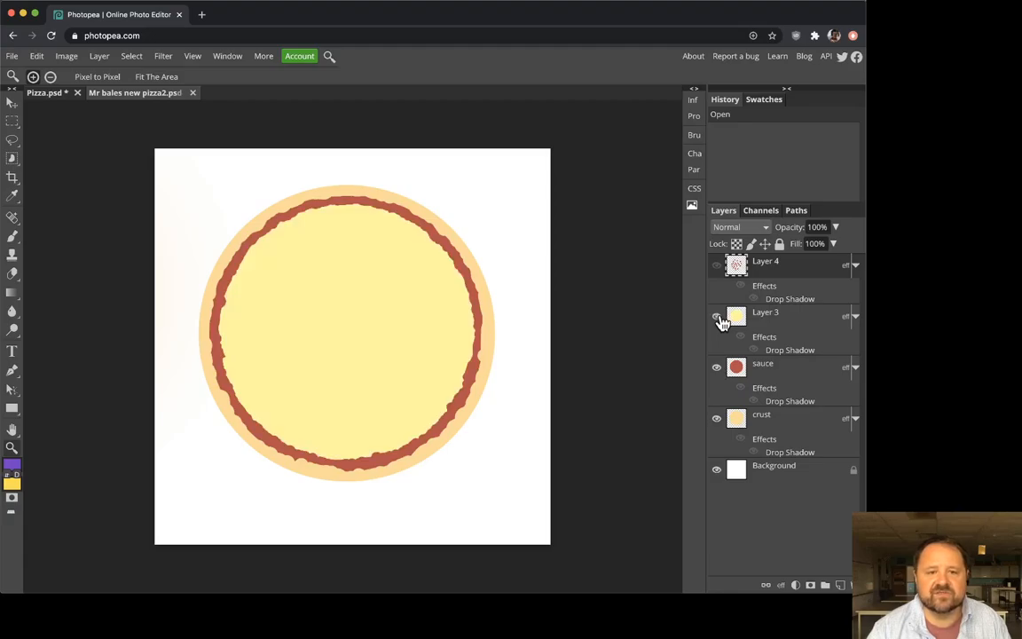
left_click(717, 266)
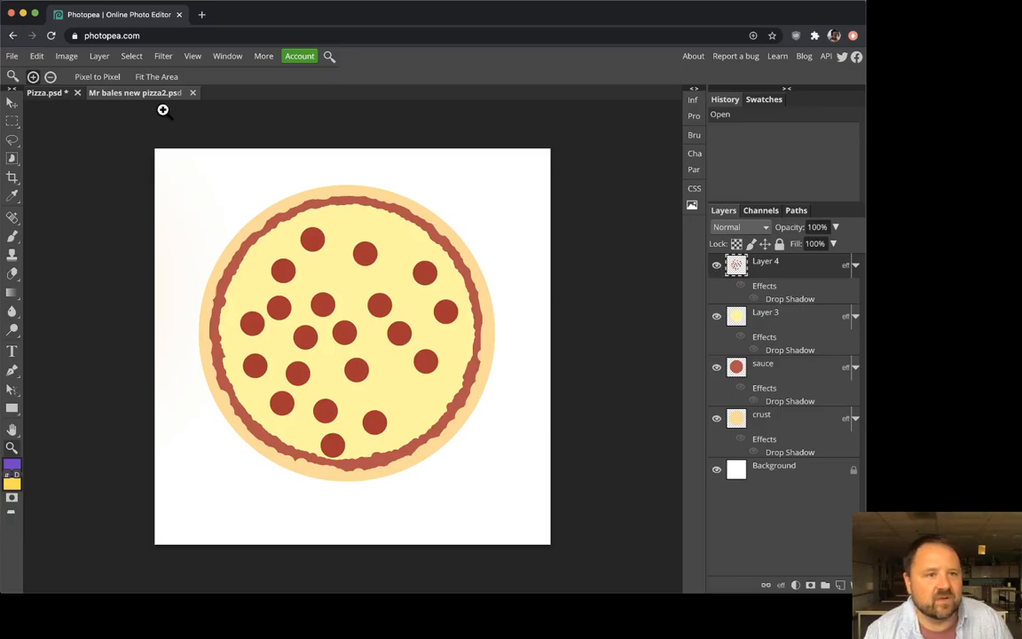
Step: Close both open documents and discard their unsaved work
left_click(193, 92)
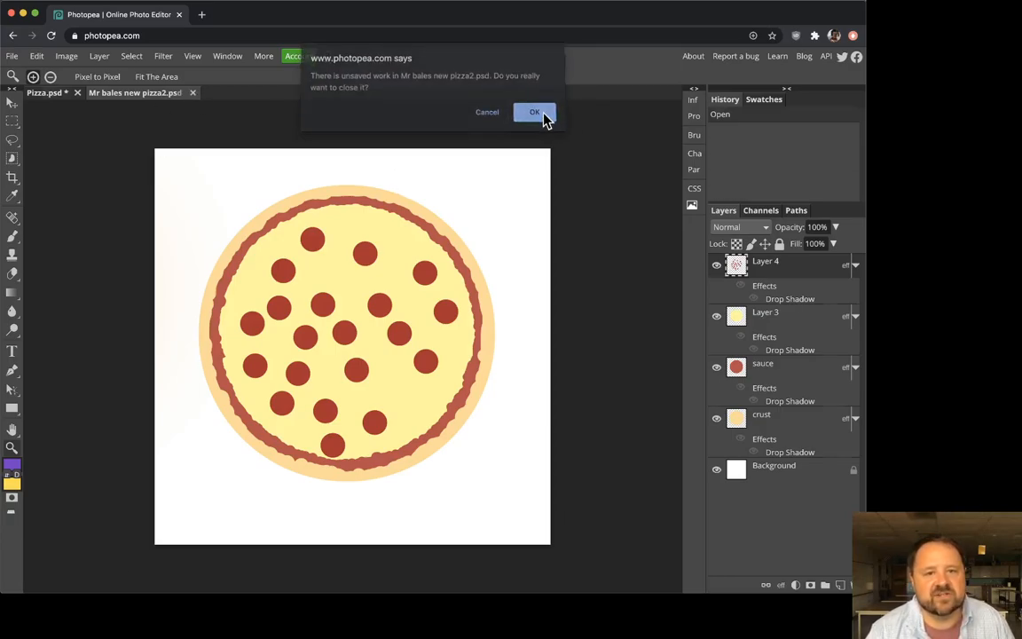
left_click(537, 115)
left_click(77, 93)
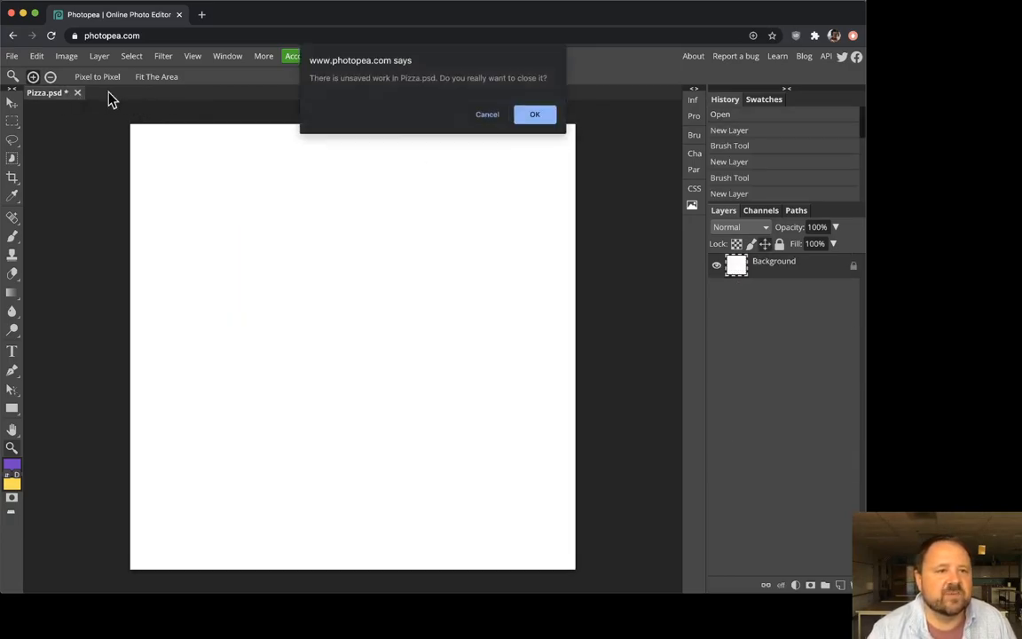
left_click(536, 116)
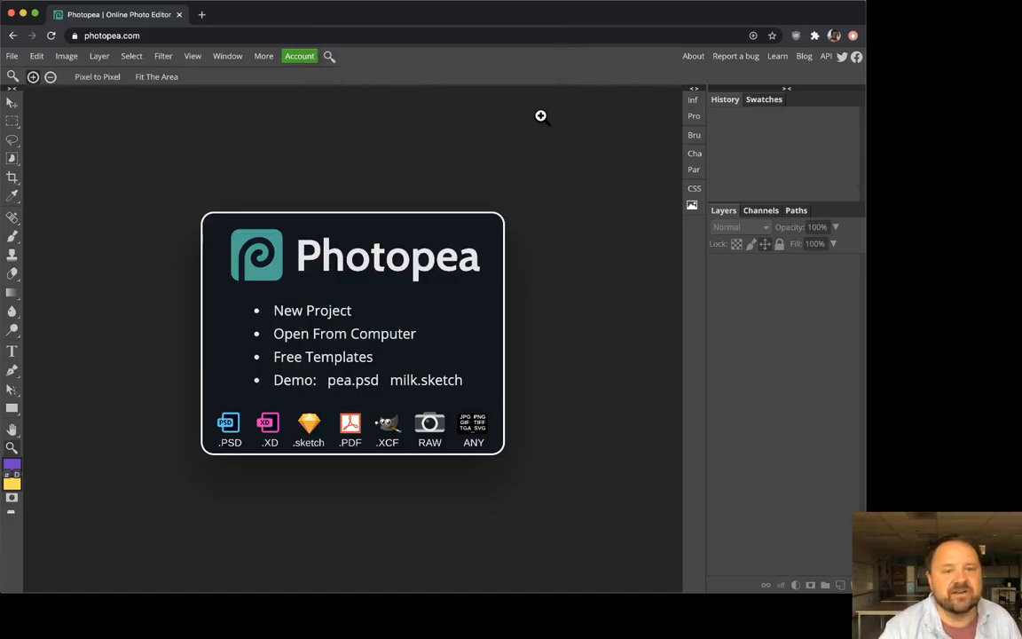
Step: Create a new project named Pizza, 1500 by 1500 px at 72 DPI with a white background, and add an empty layer
left_click(328, 312)
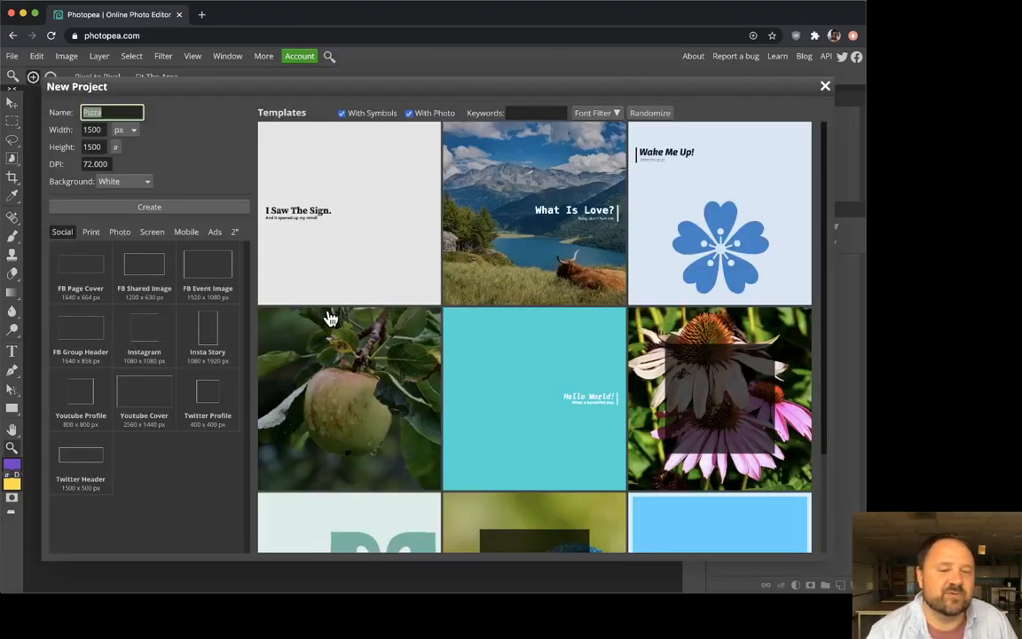
left_click(104, 131)
left_click(104, 146)
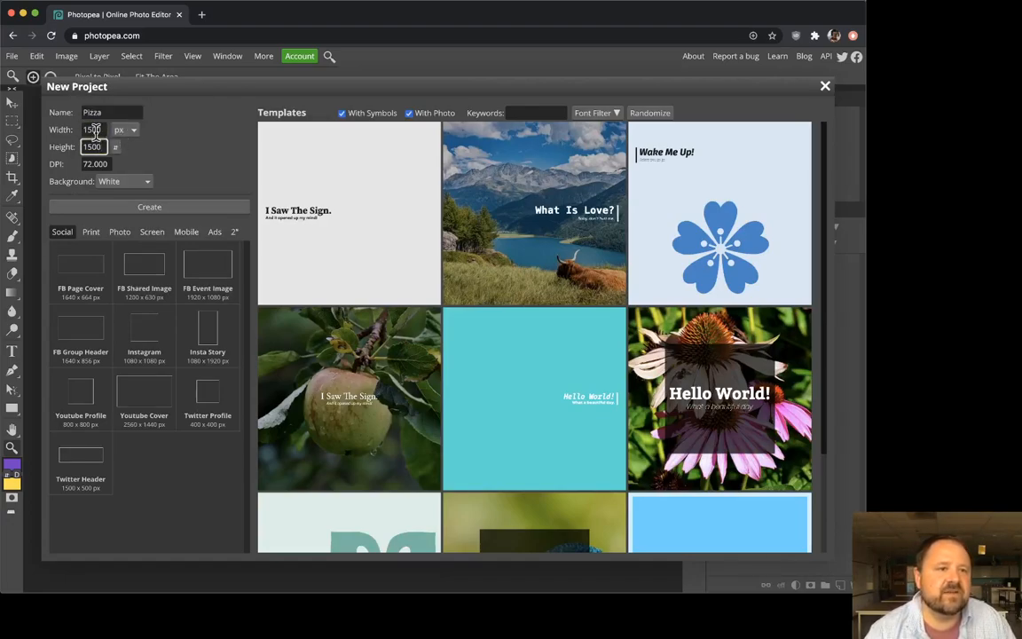
left_click(156, 206)
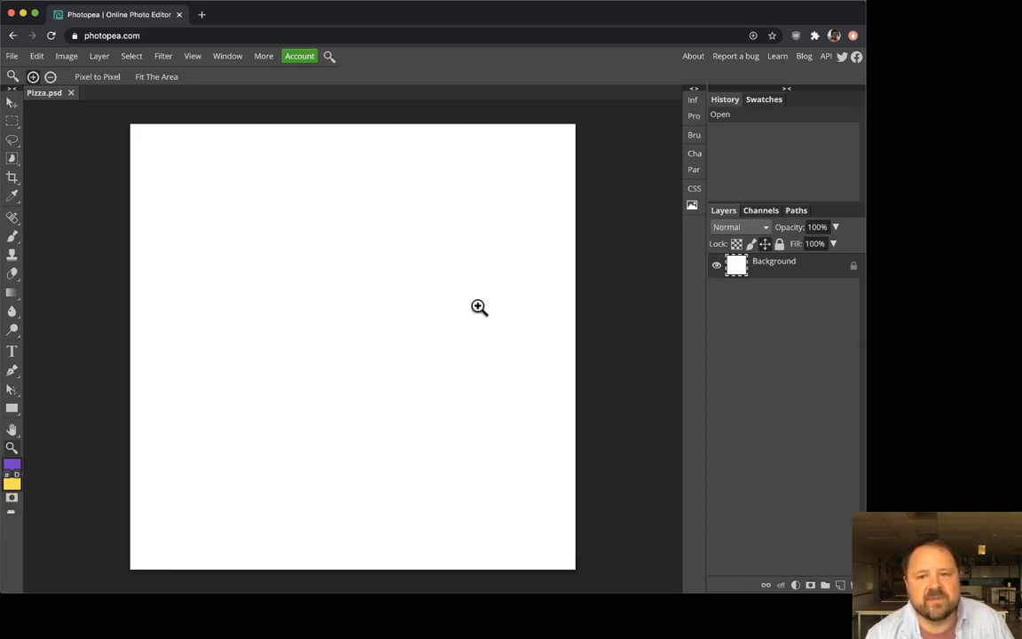
left_click(840, 586)
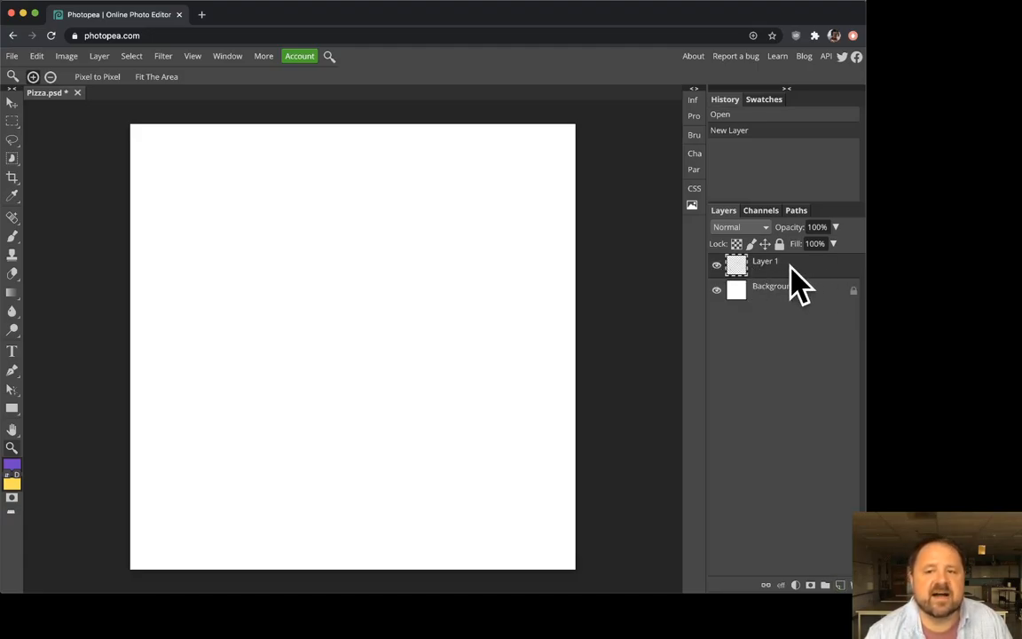
Step: Set the brush's foreground colour to pale dough tan e4d391 and paint a freehand zigzag stroke across Layer 1
left_click(10, 242)
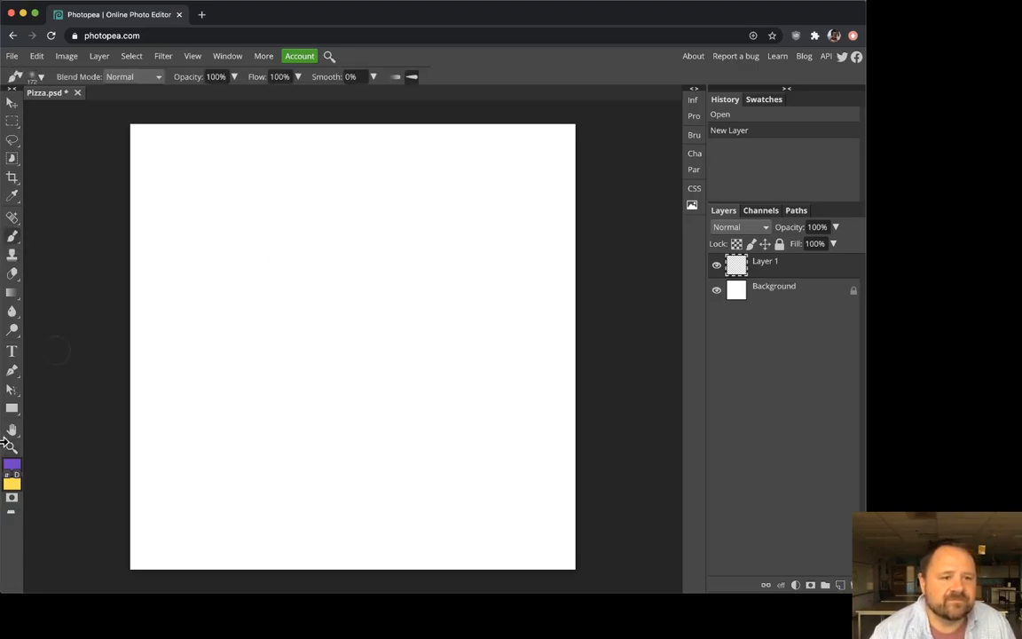
left_click(12, 465)
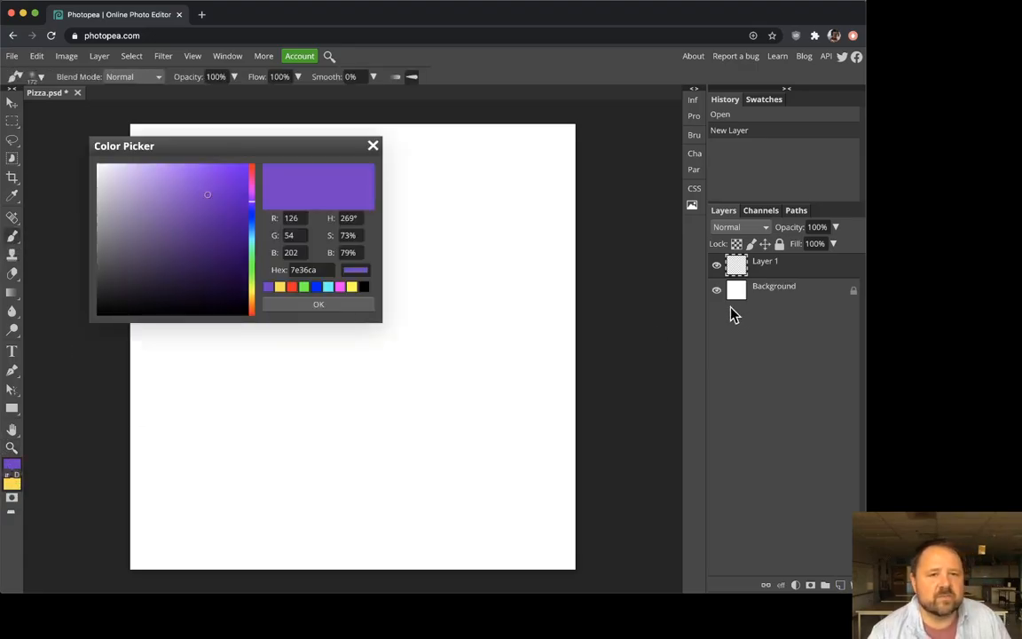
left_click_drag(253, 236, 257, 304)
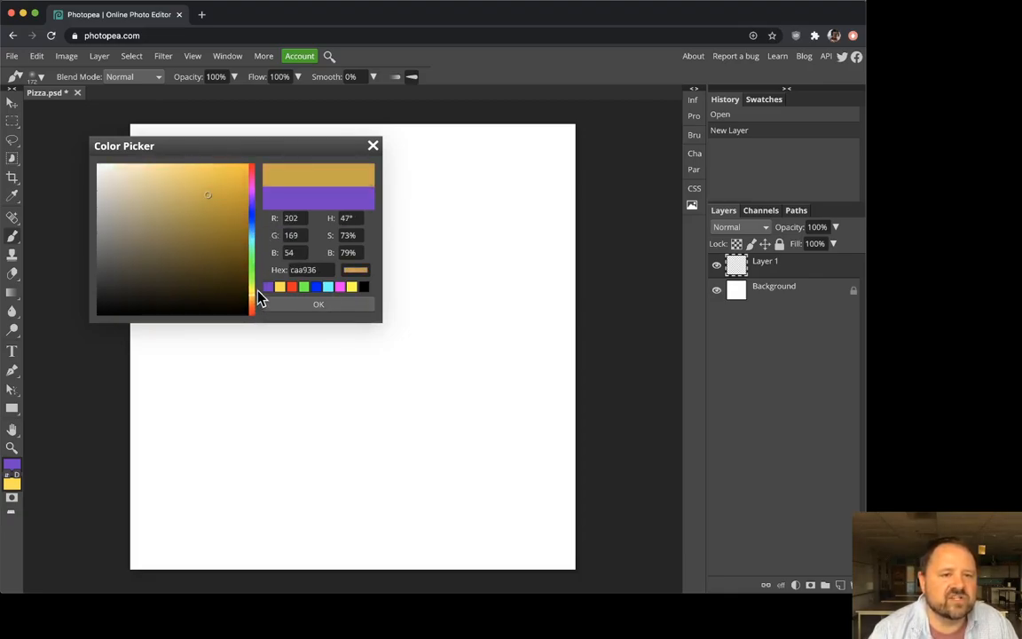
mouse_move(183, 196)
left_mouse_down()
mouse_move(150, 174)
mouse_move(152, 184)
left_mouse_up()
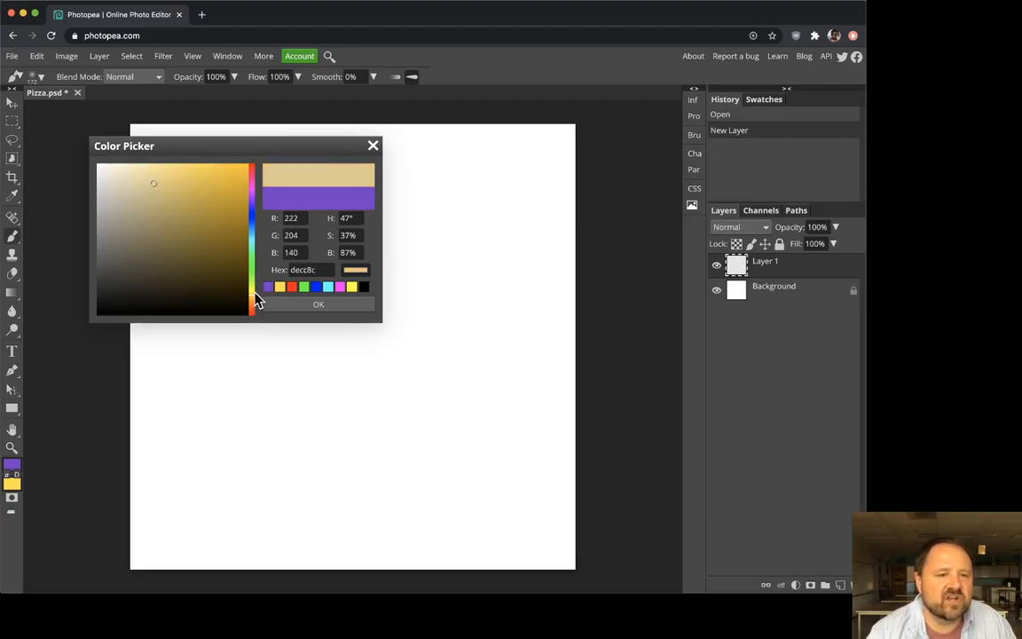
left_click_drag(256, 299, 253, 303)
mouse_move(153, 194)
left_mouse_down()
mouse_move(135, 194)
mouse_move(153, 179)
left_mouse_up()
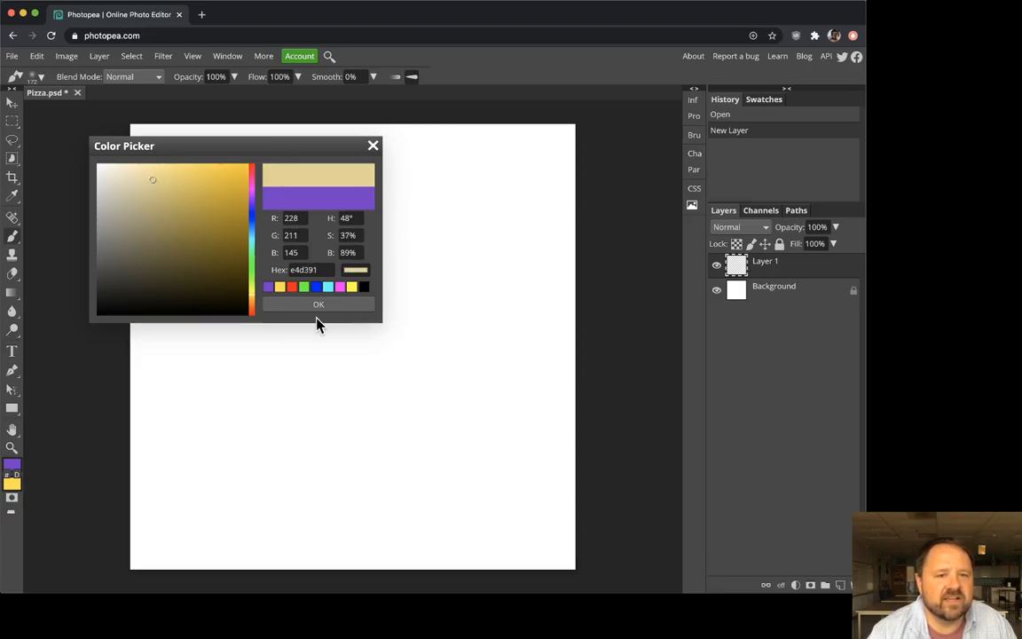
left_click(313, 306)
mouse_move(173, 244)
left_mouse_down()
mouse_move(344, 333)
mouse_move(447, 354)
mouse_move(479, 404)
left_mouse_up()
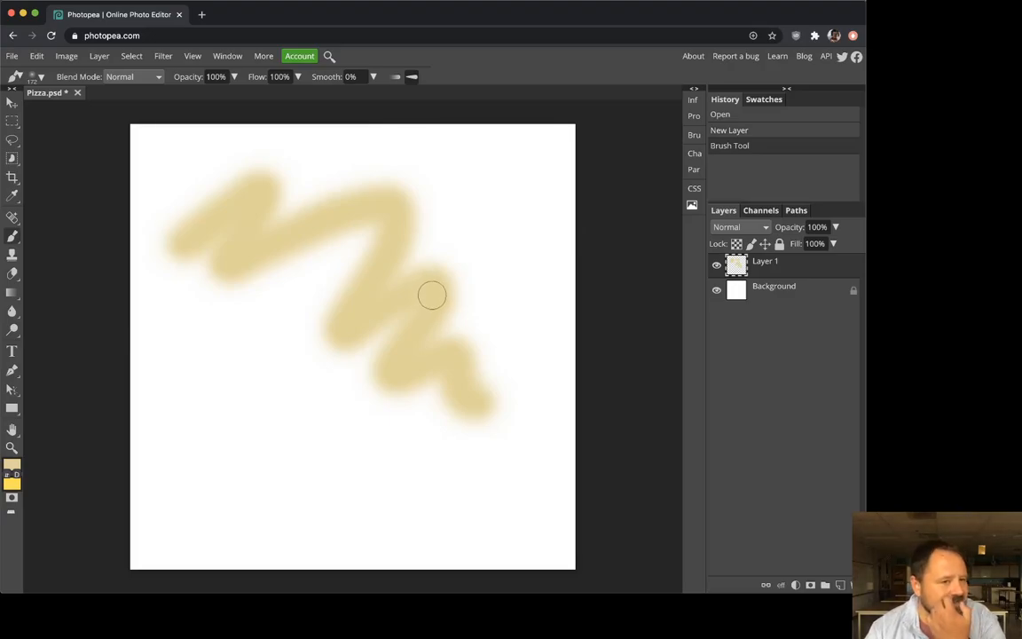
Step: Undo the zigzag stroke, and stamp one tan crust disc near the canvas centre on Layer 1 with a 1200 px brush at 100% hardness
key("ctrl+z")
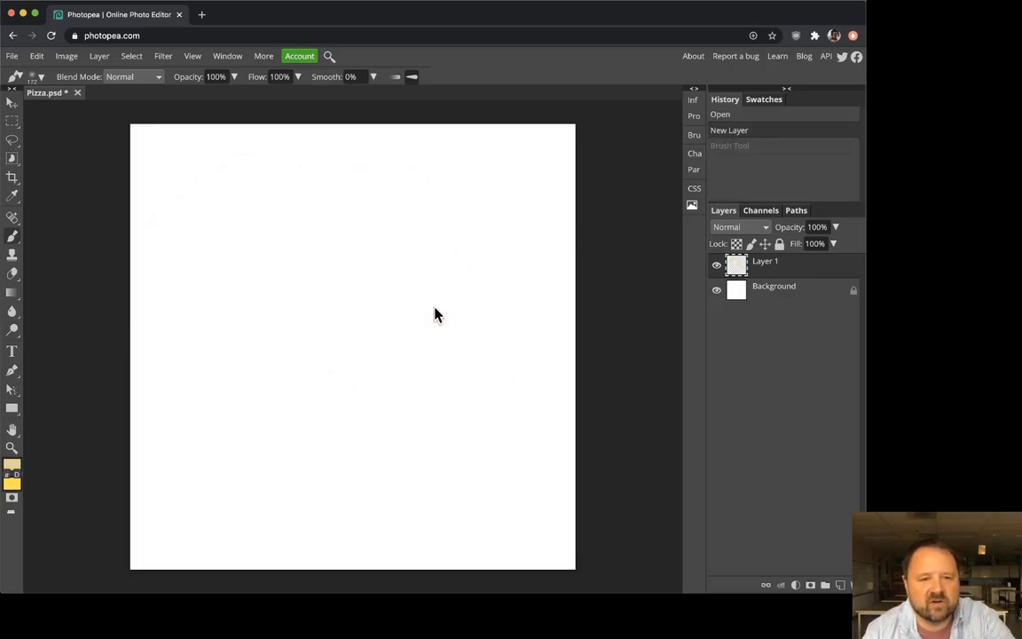
left_click(39, 76)
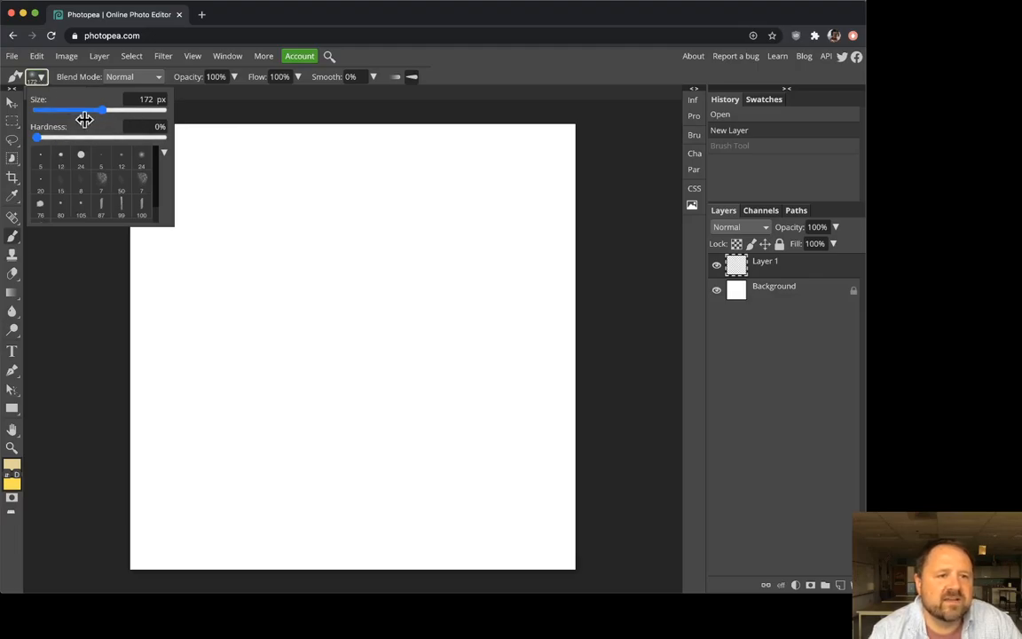
left_click_drag(38, 140, 69, 144)
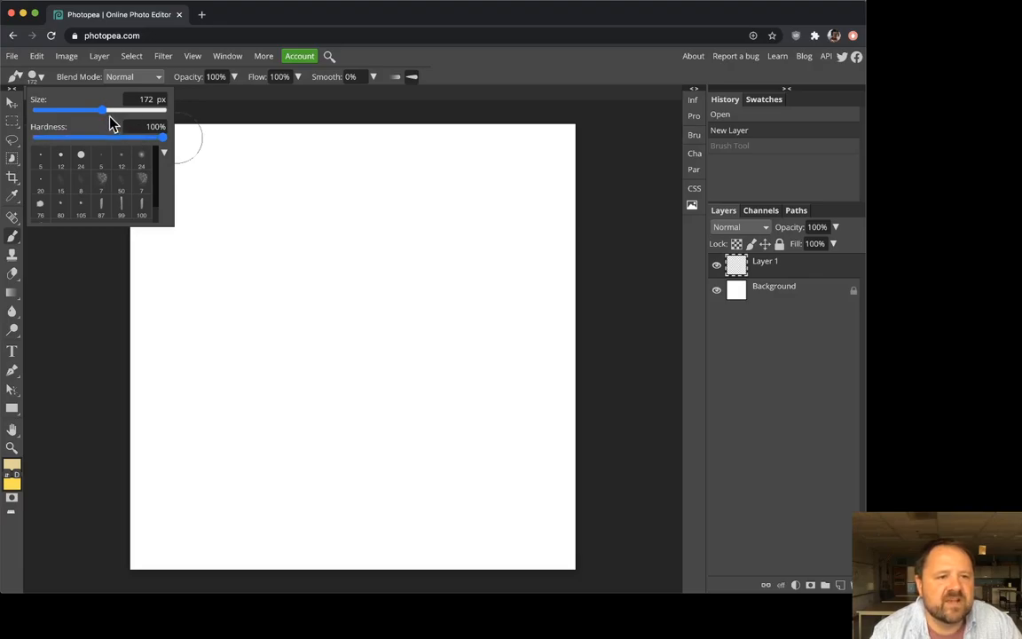
left_click_drag(107, 118, 182, 119)
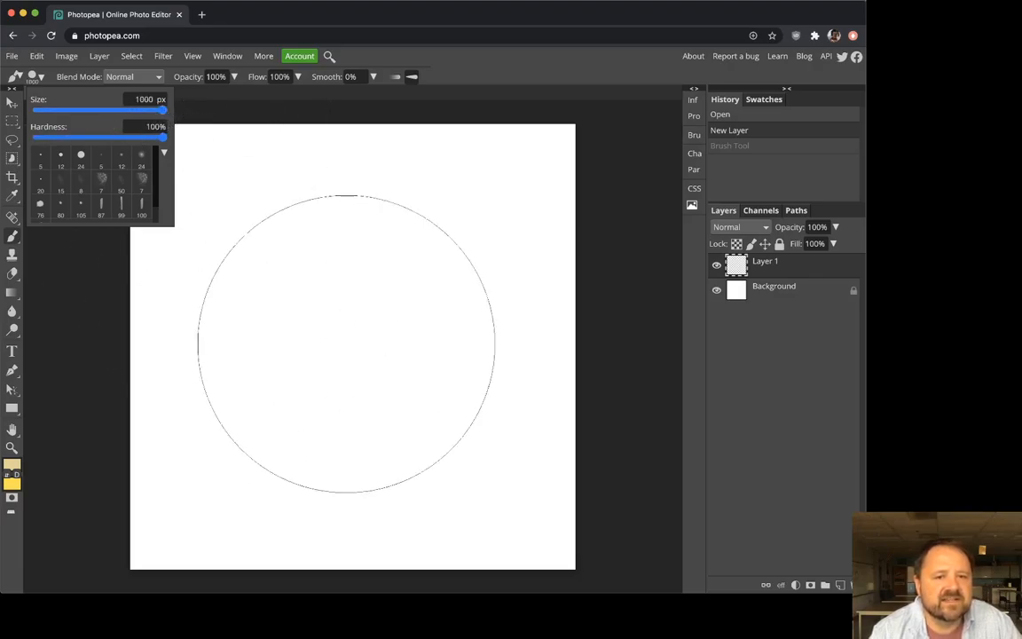
double_click(141, 99)
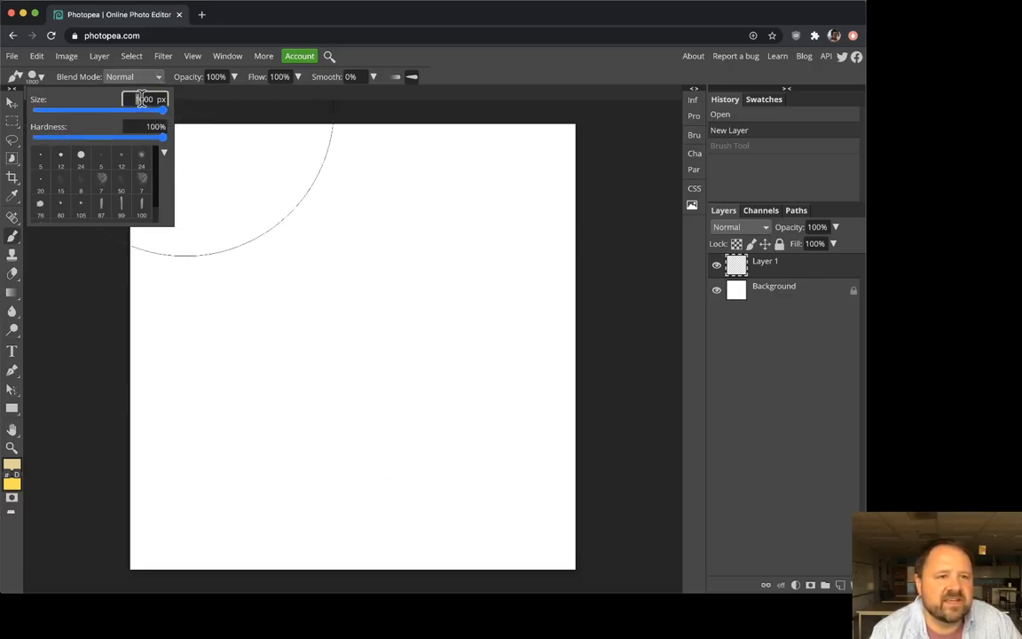
type("12")
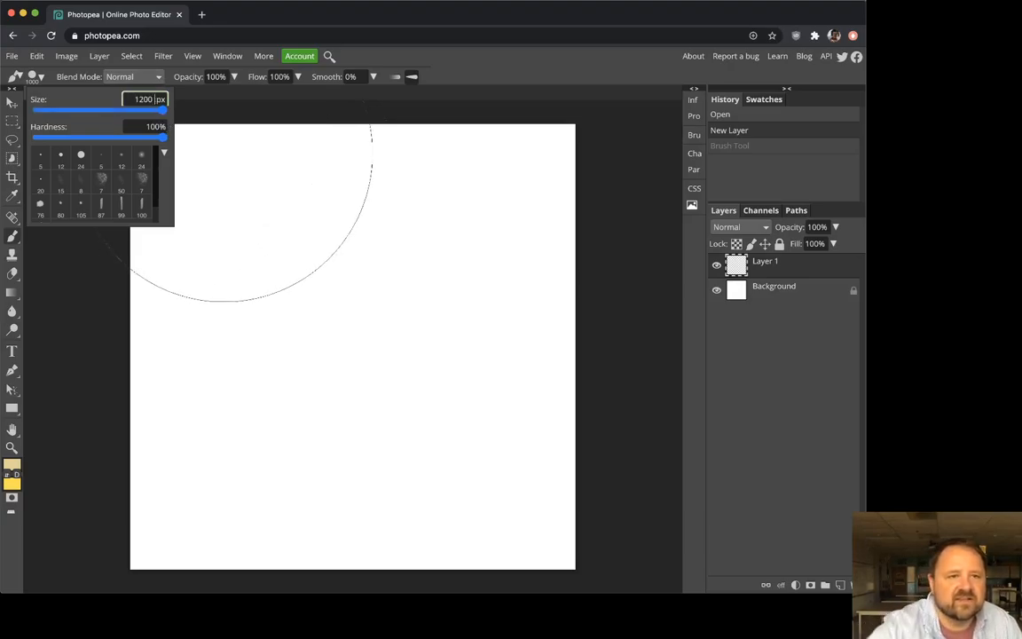
left_click_drag(162, 100, 144, 101)
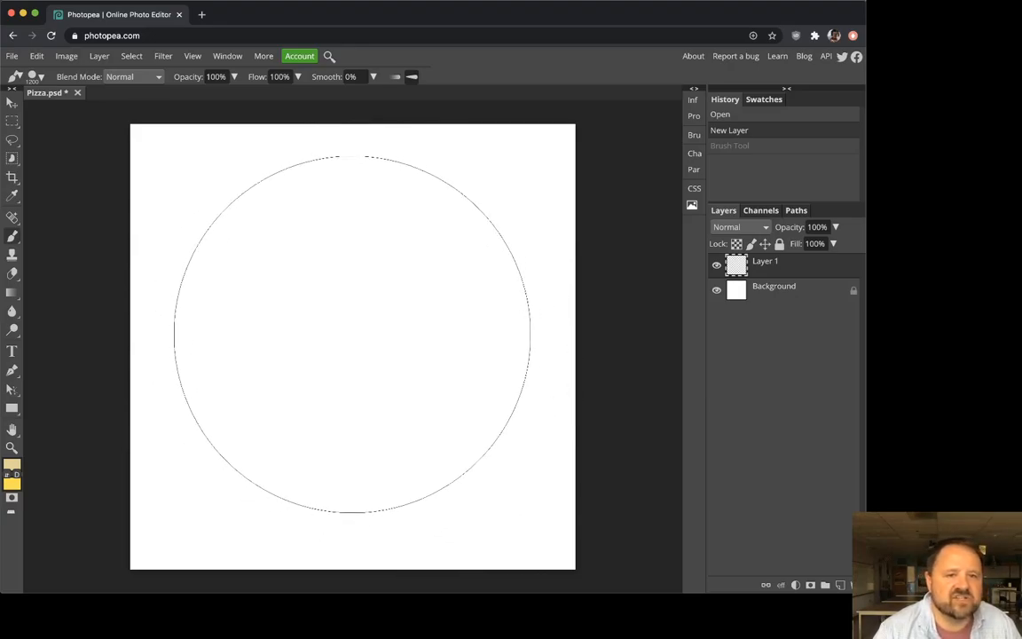
left_click(348, 333)
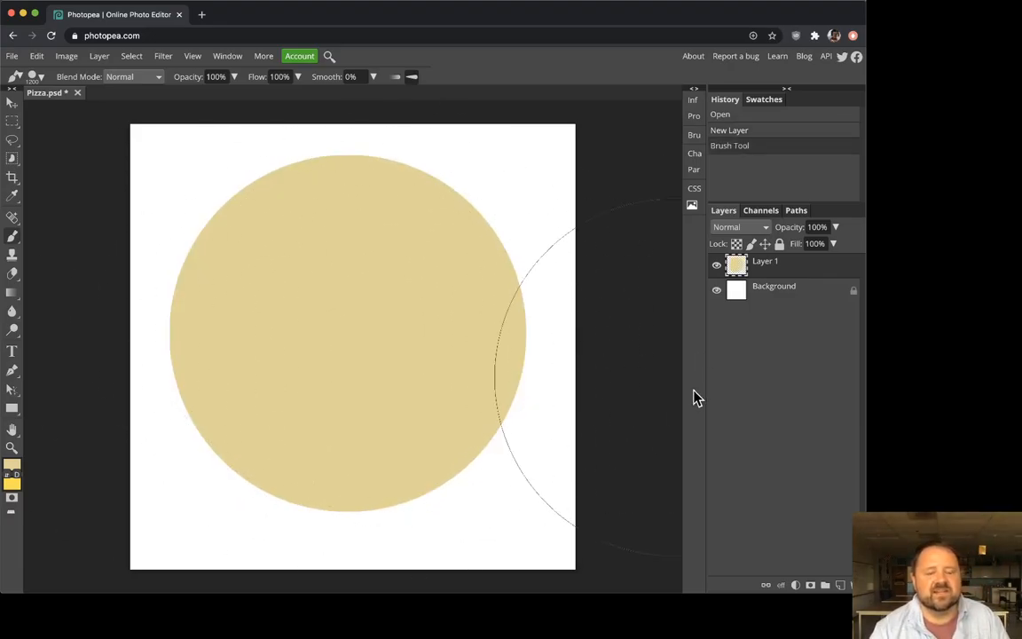
Step: Add an empty layer above the crust and set the foreground colour to dark sauce red 9e2020
left_click(840, 585)
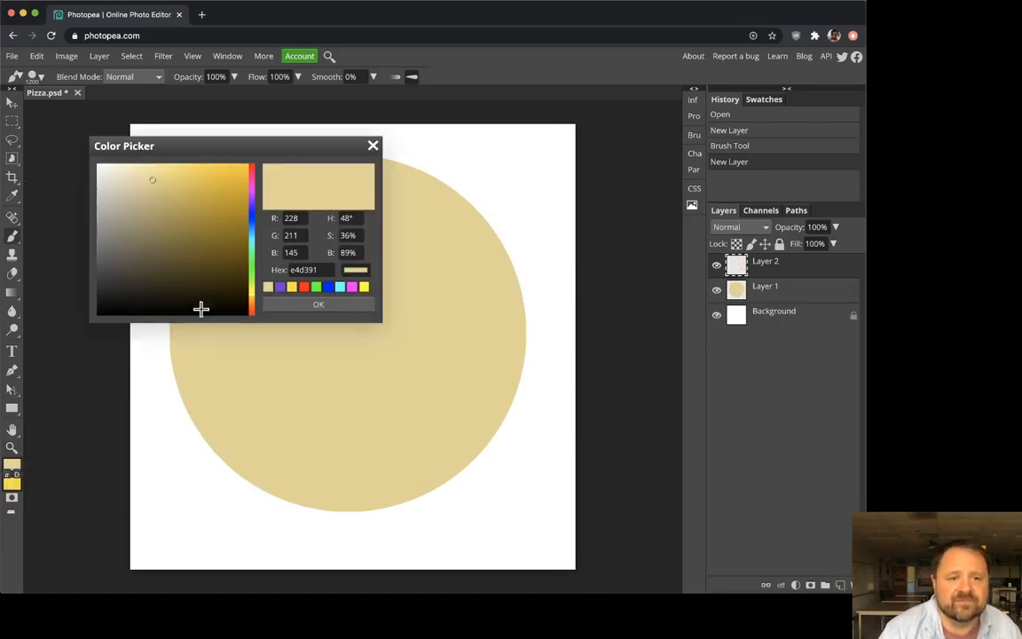
left_click_drag(257, 184, 255, 168)
left_click(176, 197)
left_click_drag(177, 198, 218, 223)
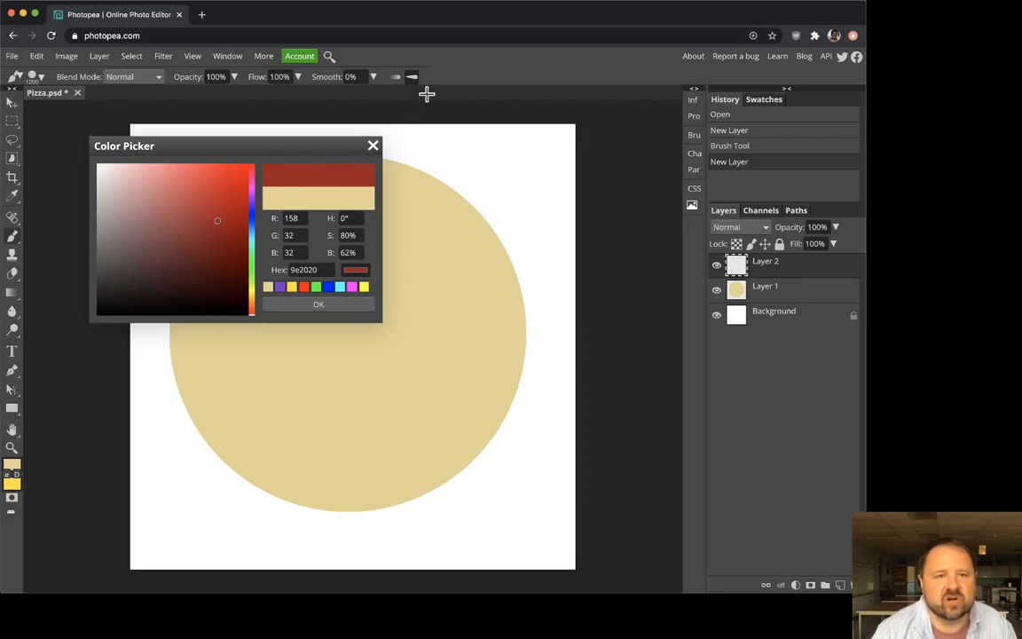
left_click(323, 306)
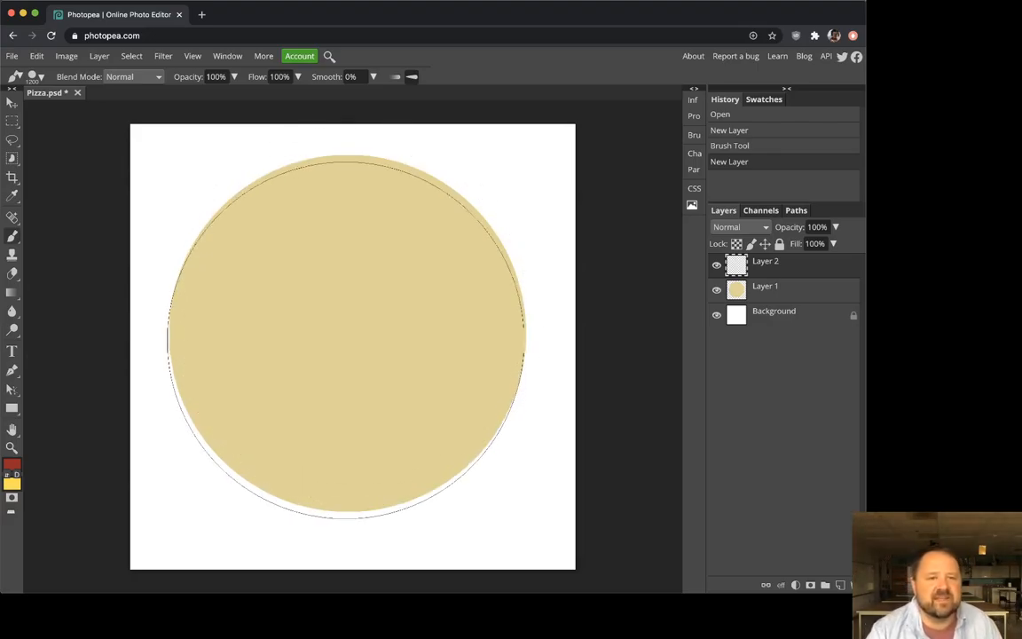
Step: Try stamping a red 1200 px sauce disc over the crust on Layer 2, and undo it
left_click(348, 335)
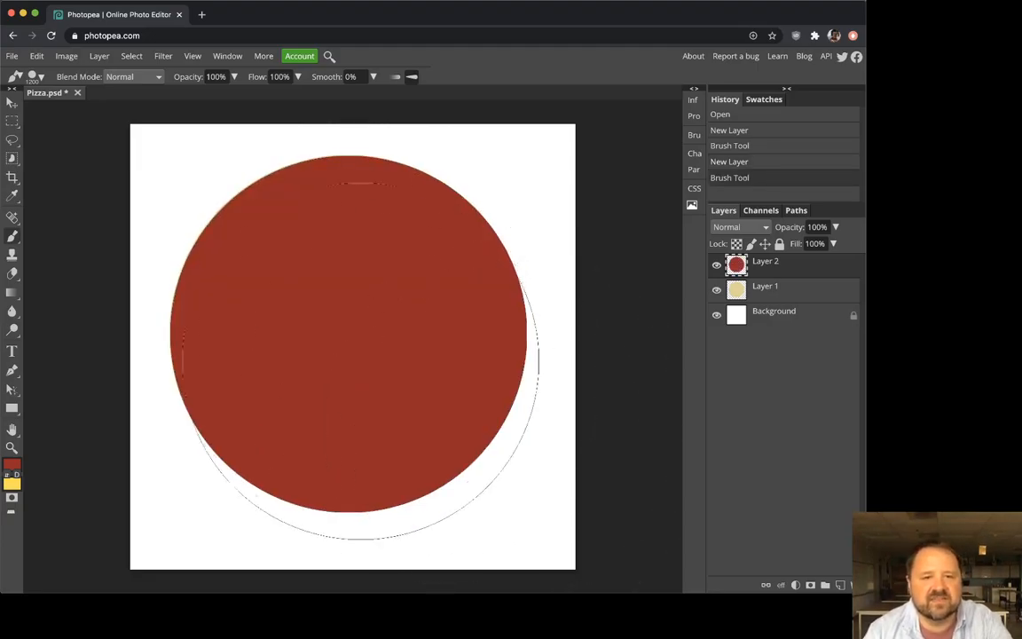
key("ctrl+z")
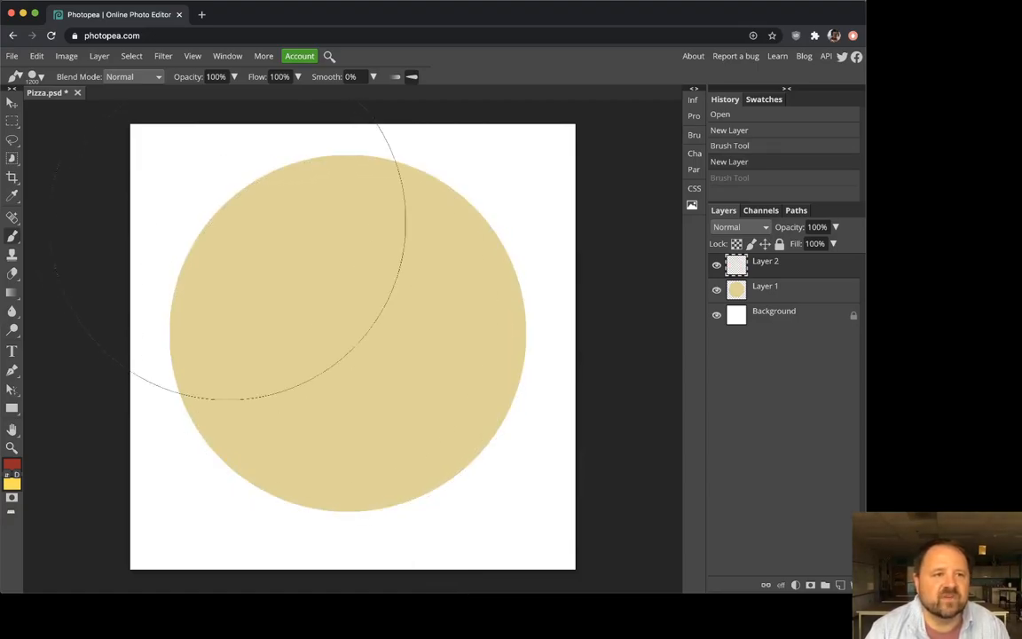
Step: Set the brush size to 1100 px and stamp one red sauce disc centred over the crust on Layer 2
left_click(40, 77)
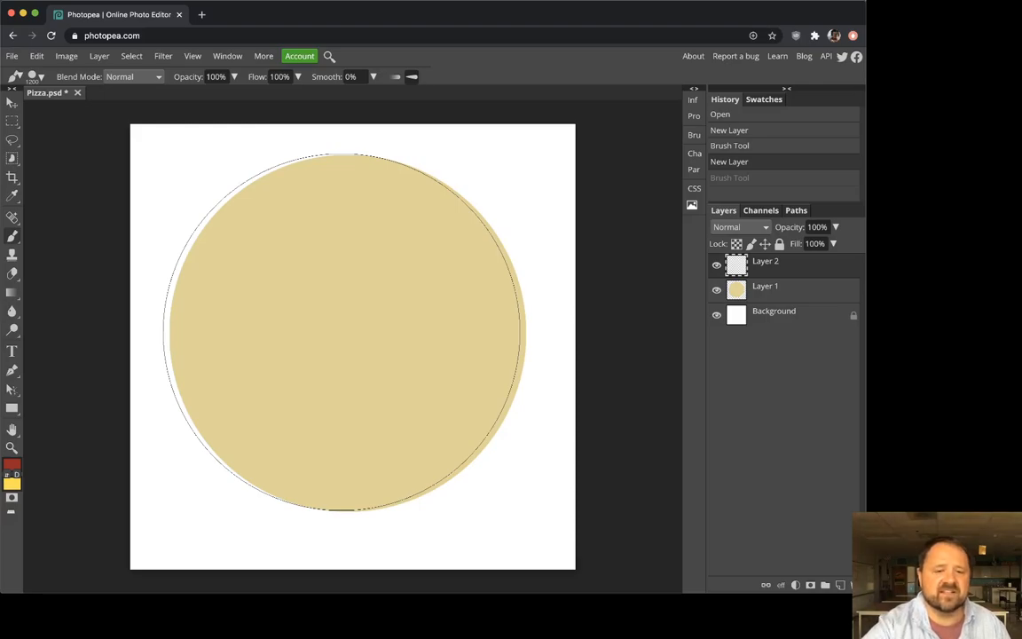
right_click(343, 332)
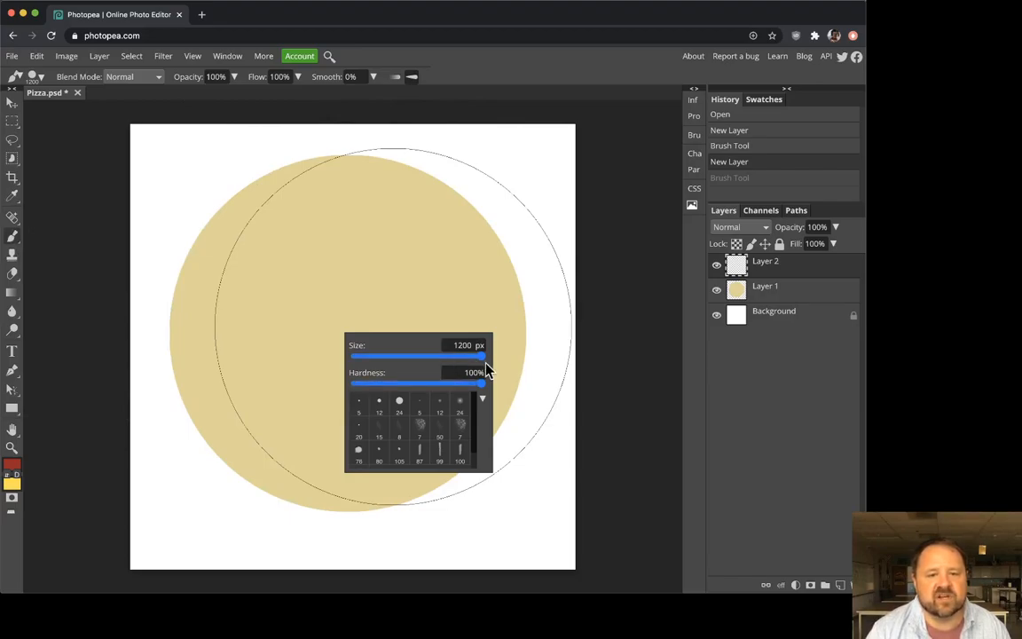
left_click(518, 55)
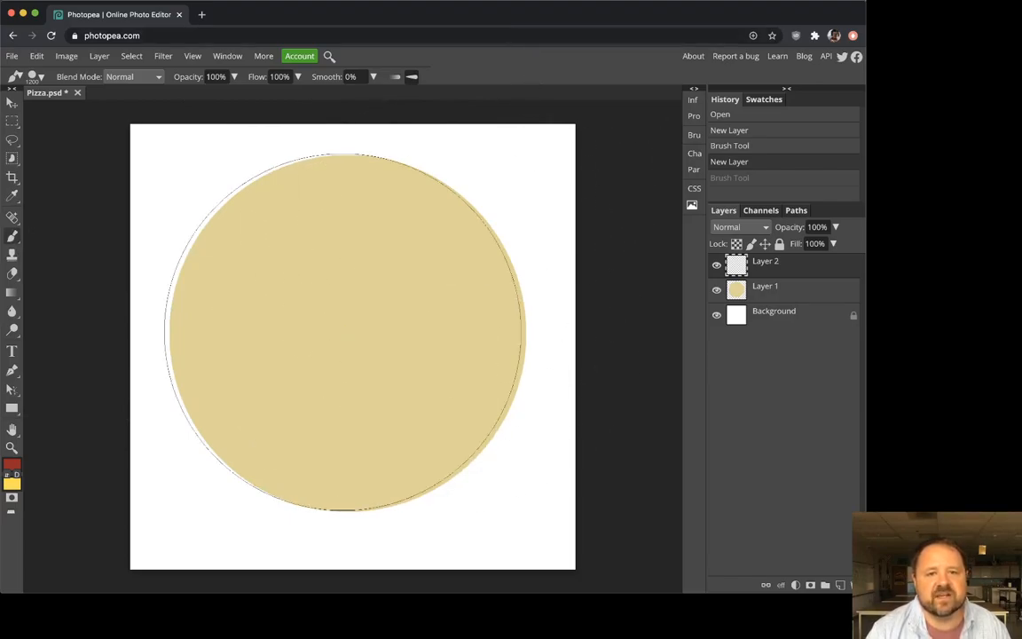
right_click(336, 311)
left_click(512, 70)
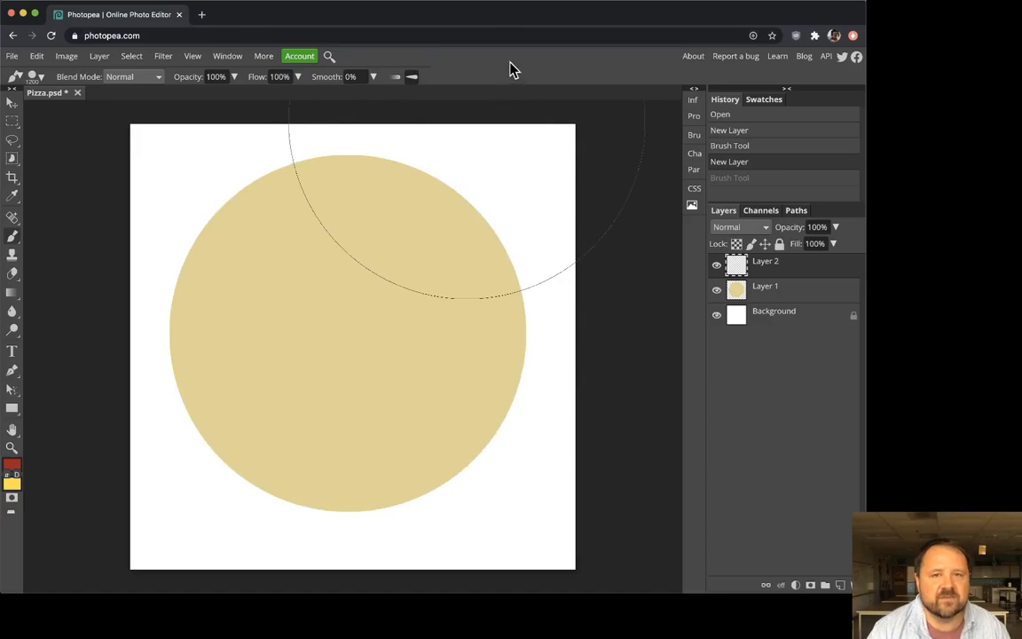
right_click(444, 213)
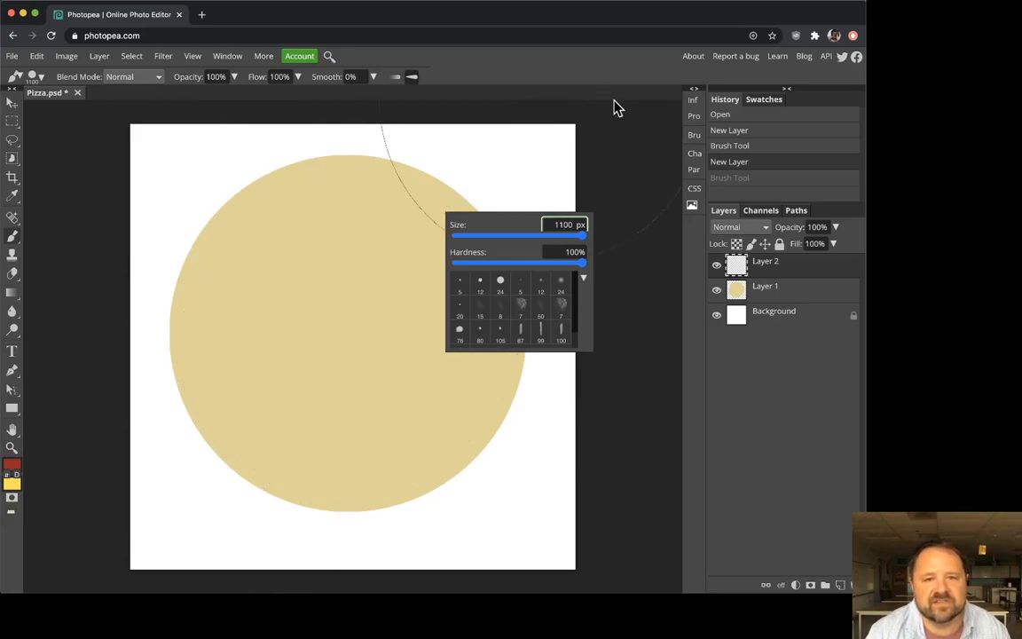
left_click(568, 70)
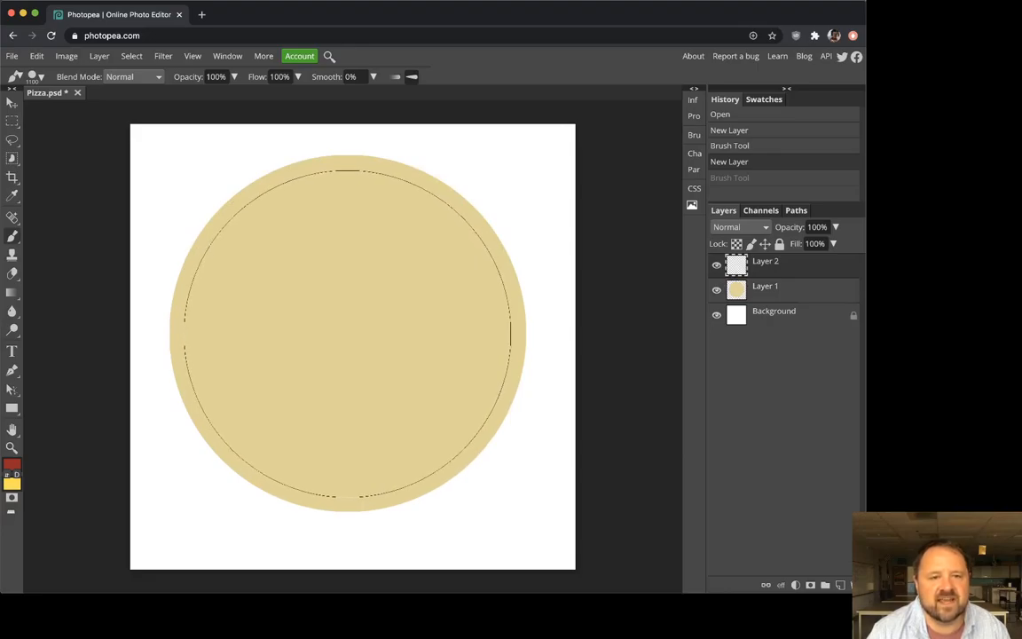
left_click(348, 333)
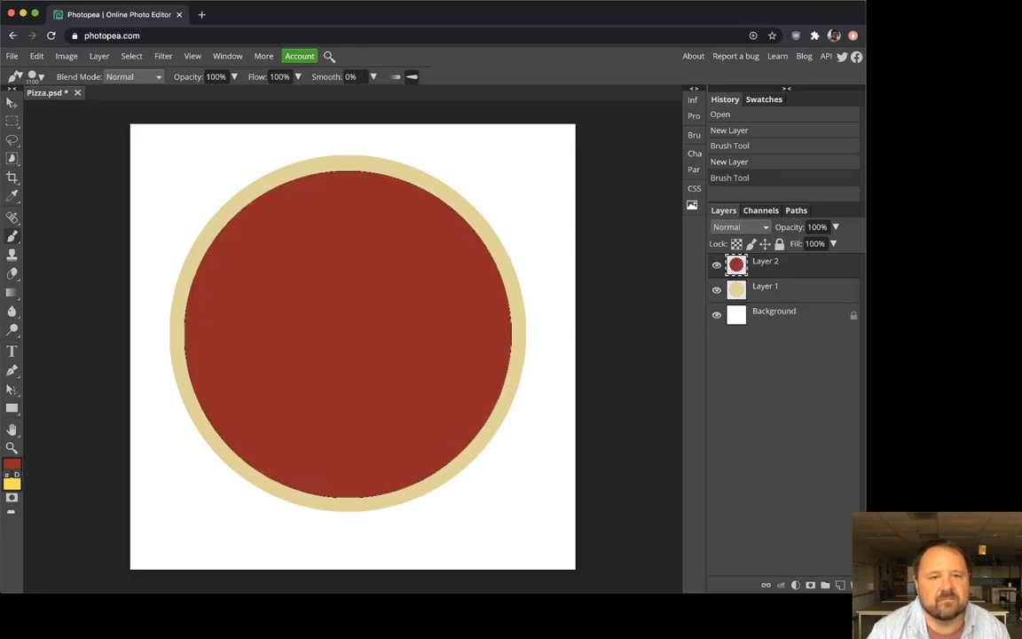
Step: Move the sauce disc on Layer 2 and the crust disc on Layer 1 separately until the sauce sits centred within the crust
left_click(11, 105)
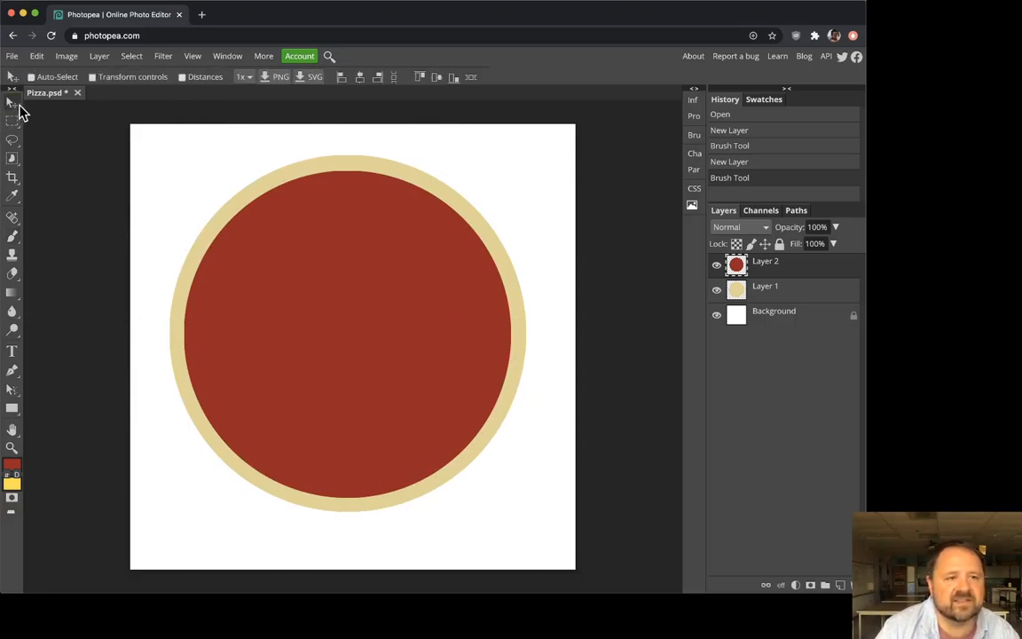
mouse_move(340, 327)
left_mouse_down()
mouse_move(367, 322)
mouse_move(295, 323)
mouse_move(381, 359)
mouse_move(340, 294)
mouse_move(290, 347)
mouse_move(322, 313)
mouse_move(342, 323)
left_mouse_up()
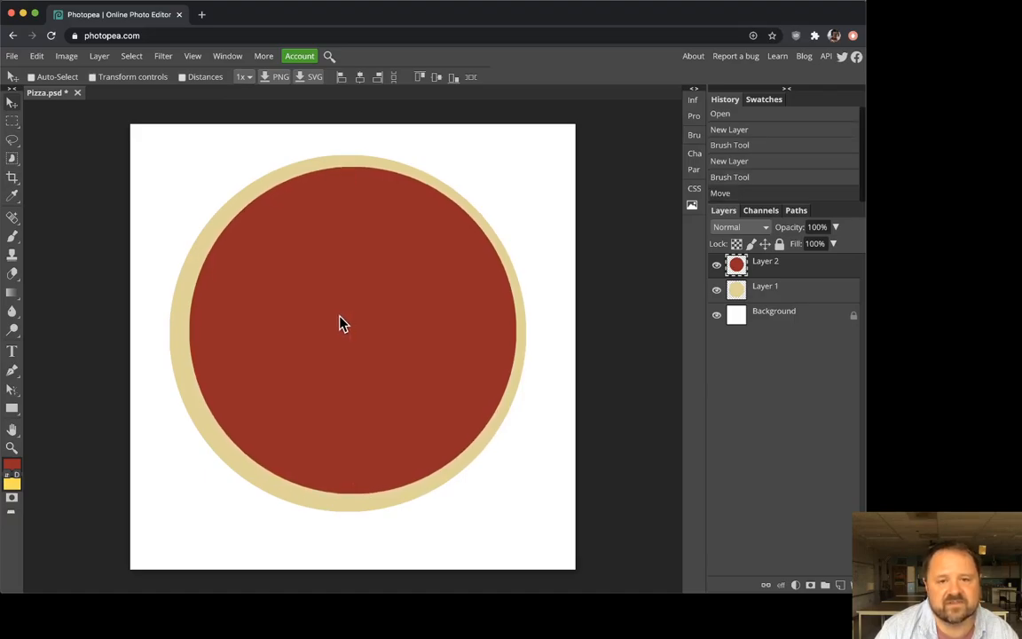
left_click(789, 296)
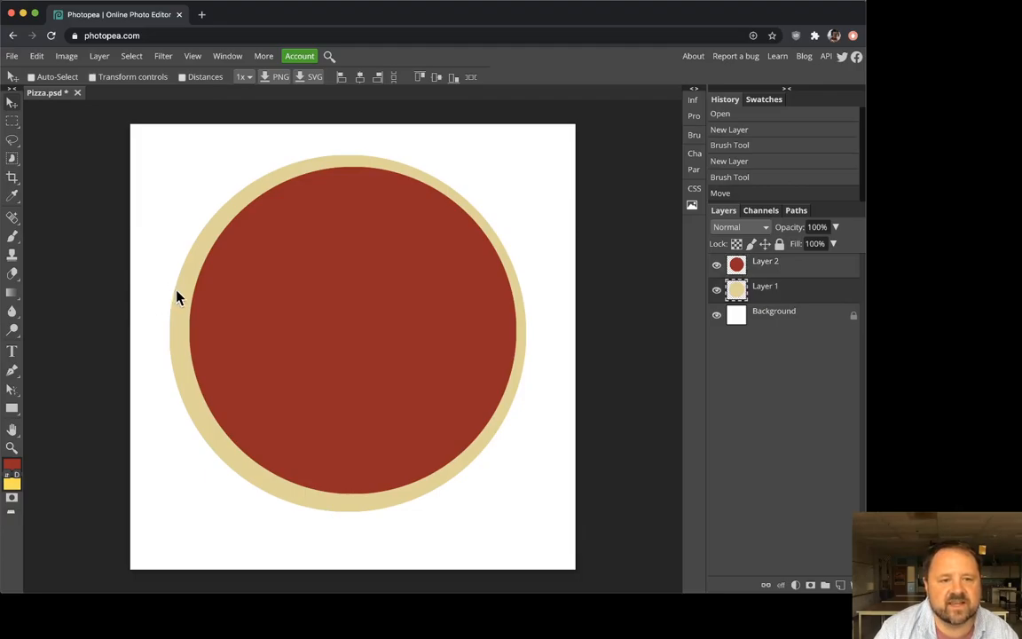
mouse_move(178, 300)
left_mouse_down()
mouse_move(195, 296)
mouse_move(183, 284)
mouse_move(188, 311)
left_mouse_up()
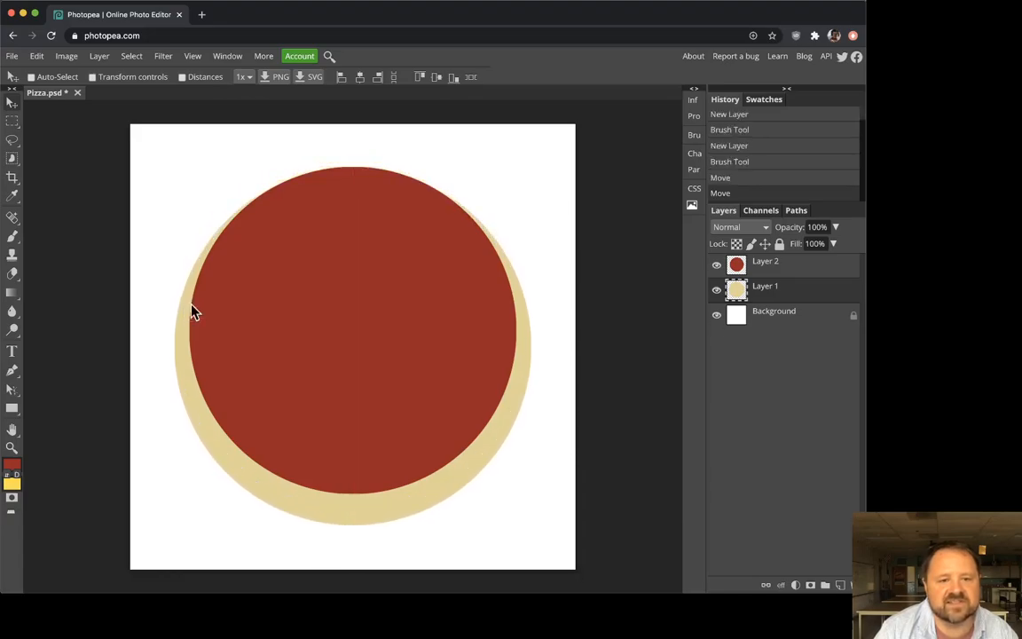
left_click(756, 267)
left_click_drag(302, 267, 302, 282)
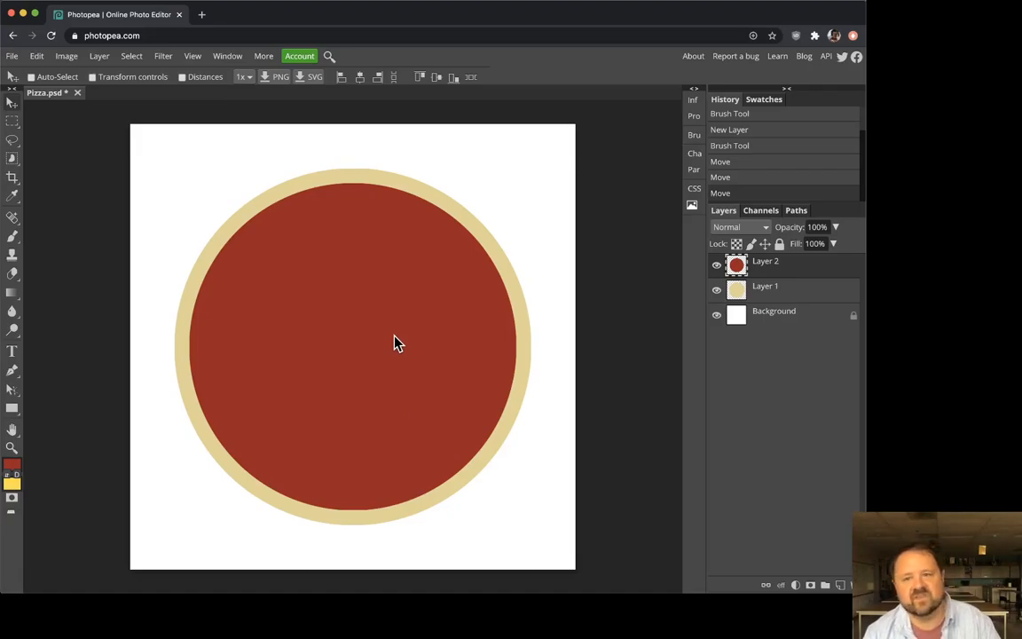
Step: Move the sauce disc off-centre on the crust, and align Layer 2 and Layer 1 with each other by their vertical and horizontal centres
left_click_drag(301, 252, 242, 213)
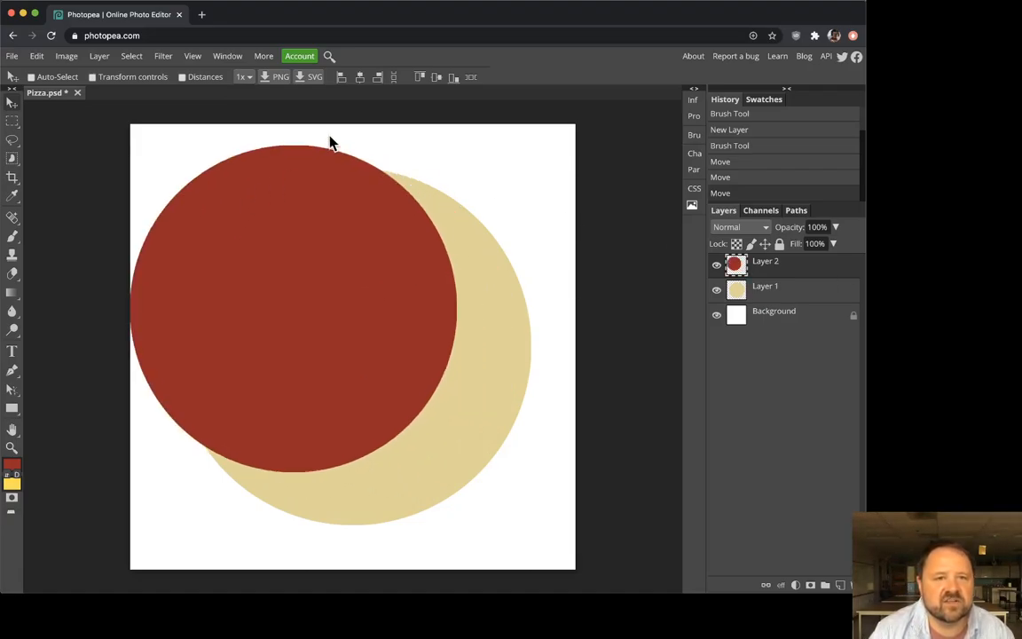
left_click(360, 79)
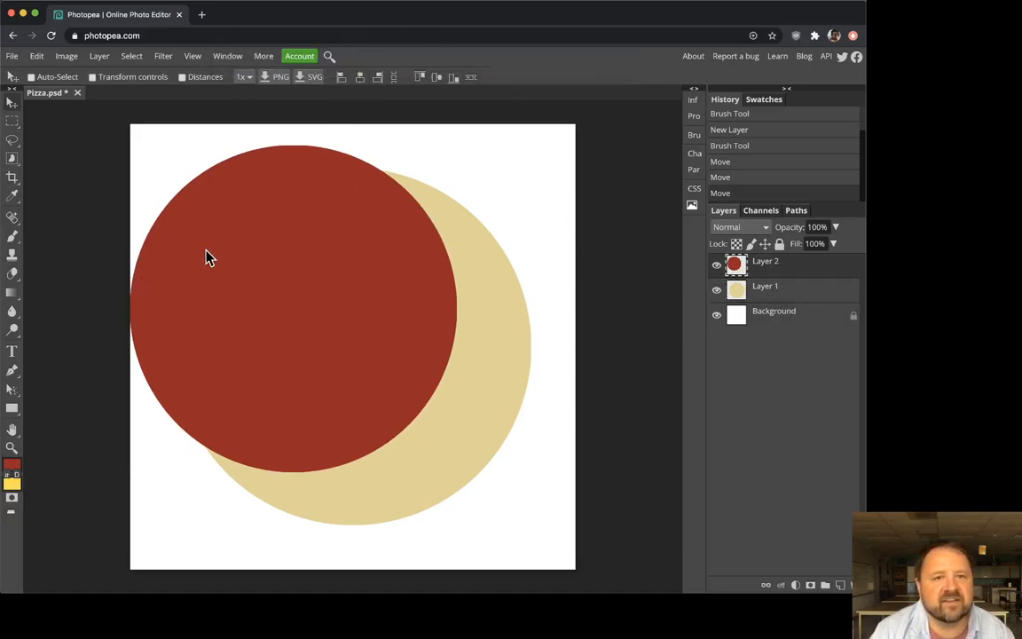
left_click_drag(207, 257, 244, 264)
left_click(440, 82)
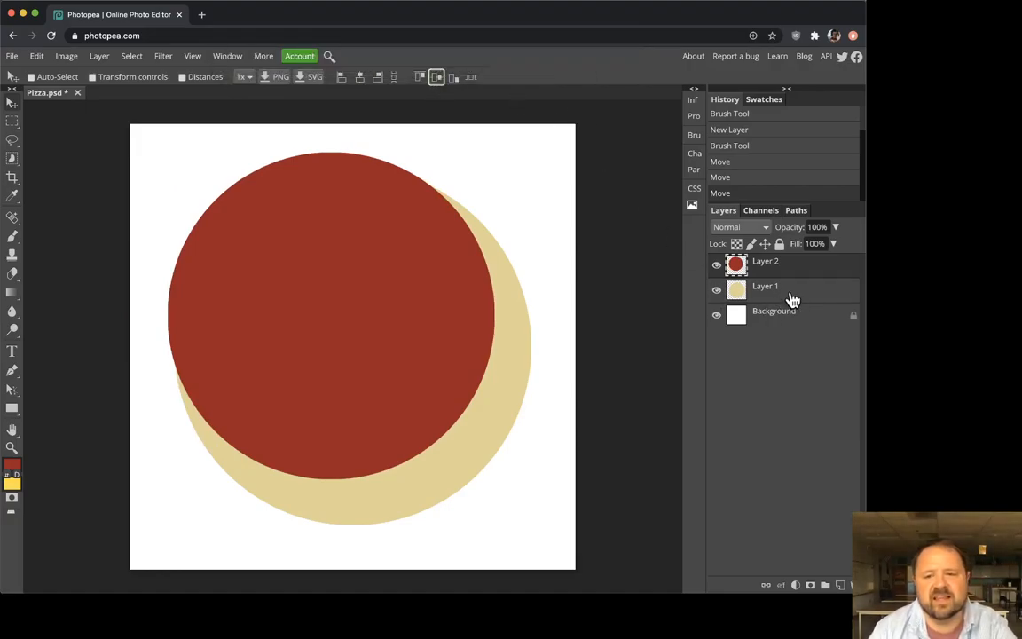
left_click(790, 295, "shift")
left_click(437, 79)
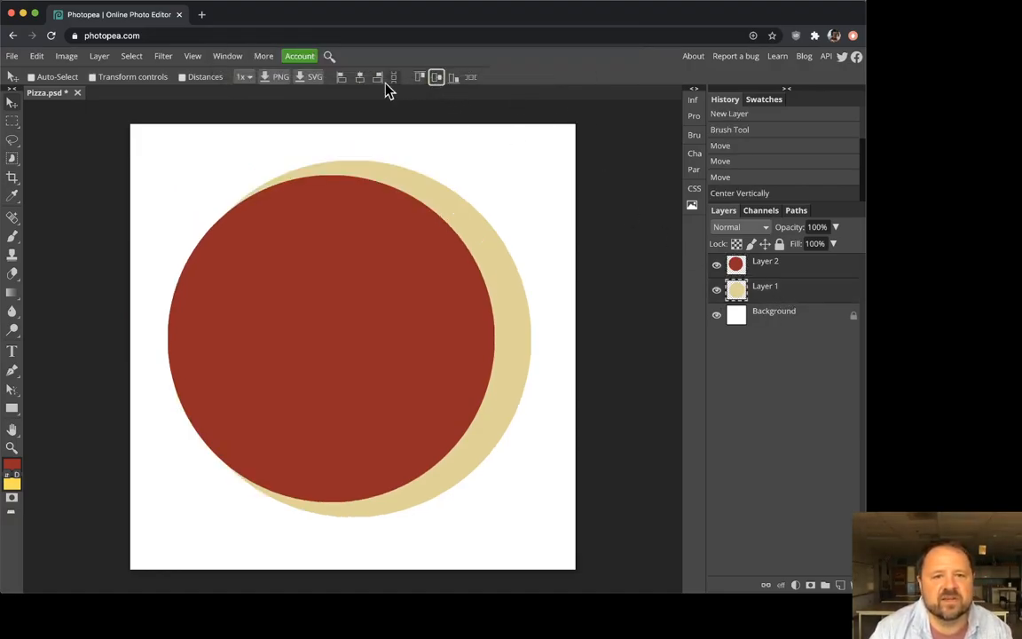
left_click(361, 80)
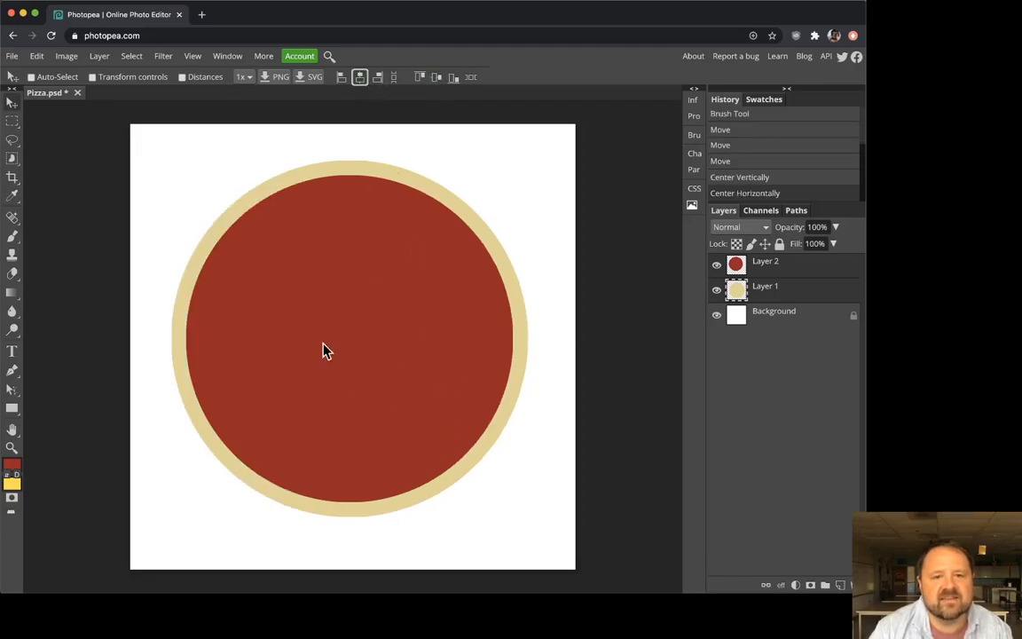
Step: Add an empty layer above the sauce, swap the foreground and background colours, and set the foreground to pale cheese yellow ffec80
left_click(812, 269)
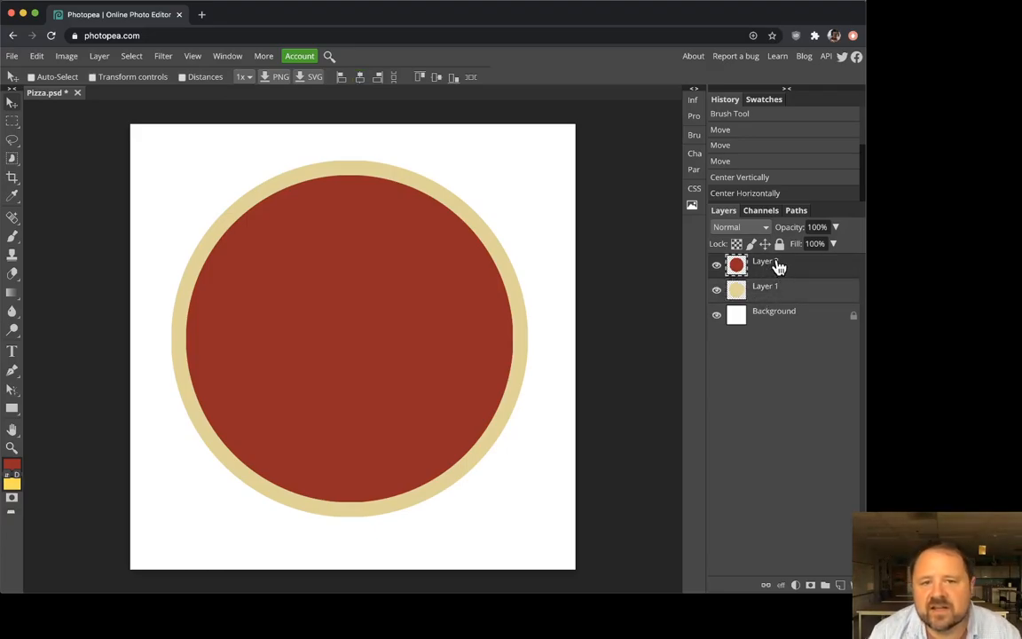
left_click(842, 585)
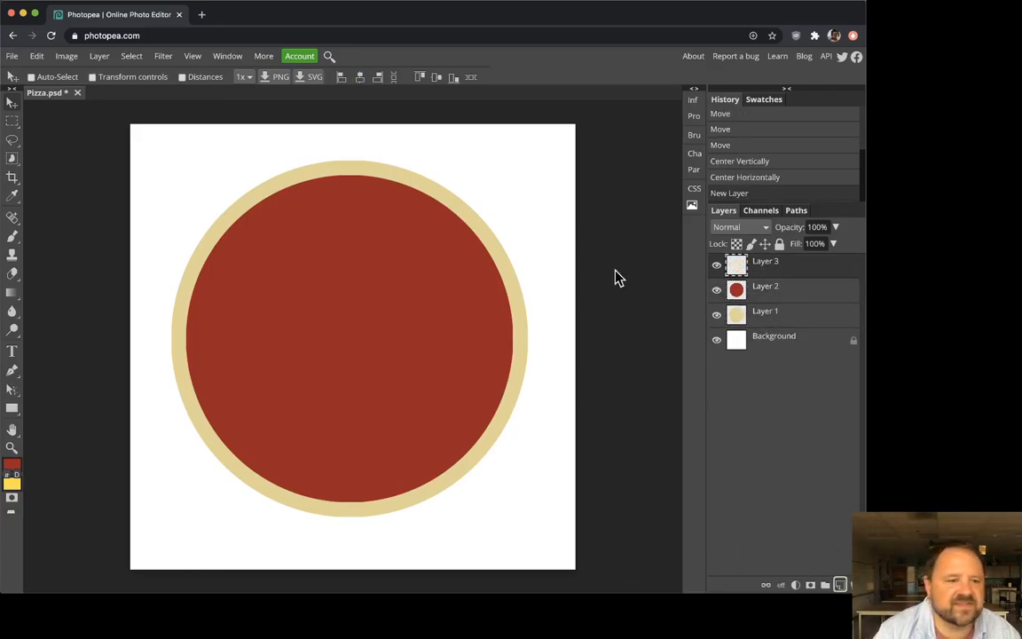
left_click(8, 475)
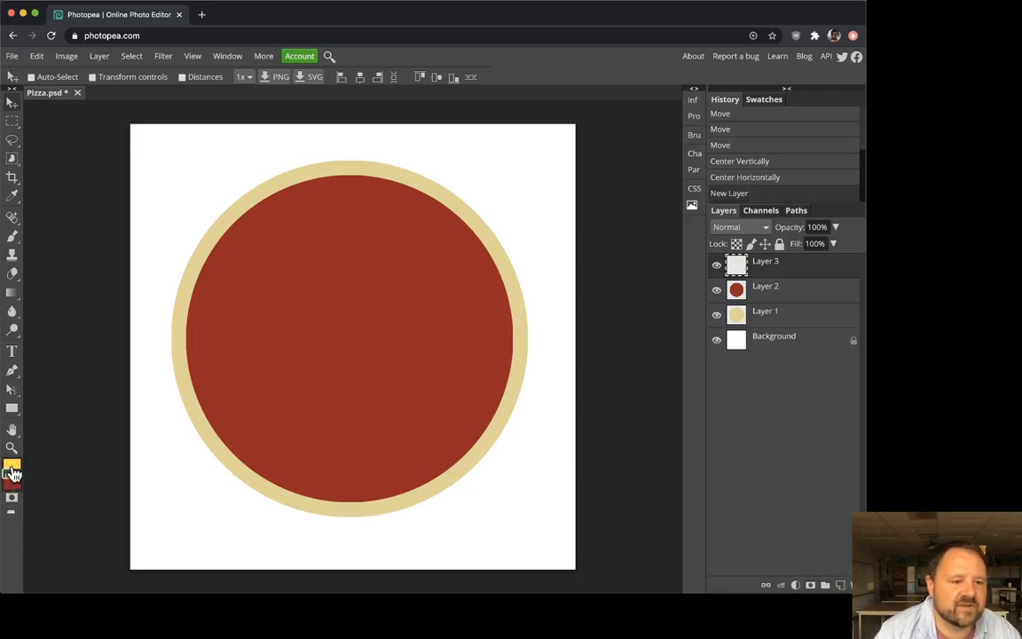
left_click(11, 466)
left_click_drag(211, 168, 173, 162)
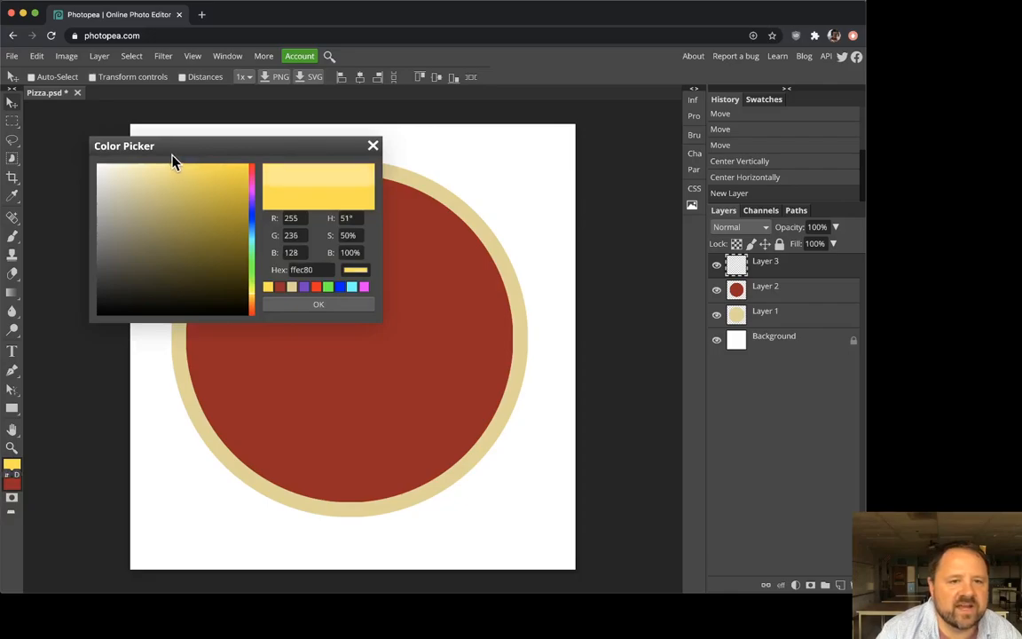
left_click(342, 306)
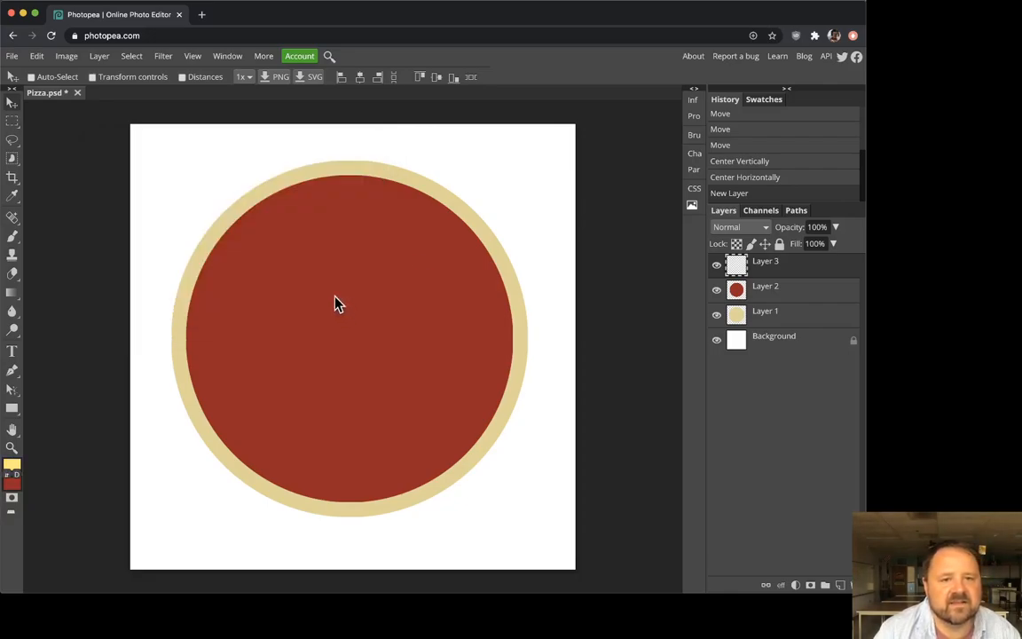
Step: Set the brush size to 993 px and stamp one pale yellow cheese disc centred over the sauce on Layer 3
left_click(12, 236)
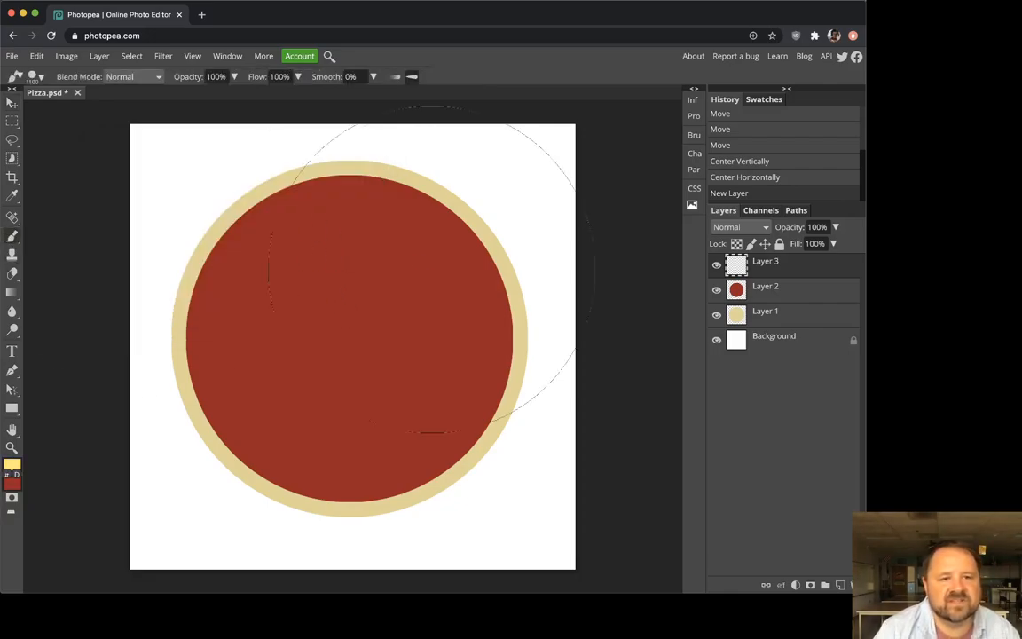
right_click(354, 338)
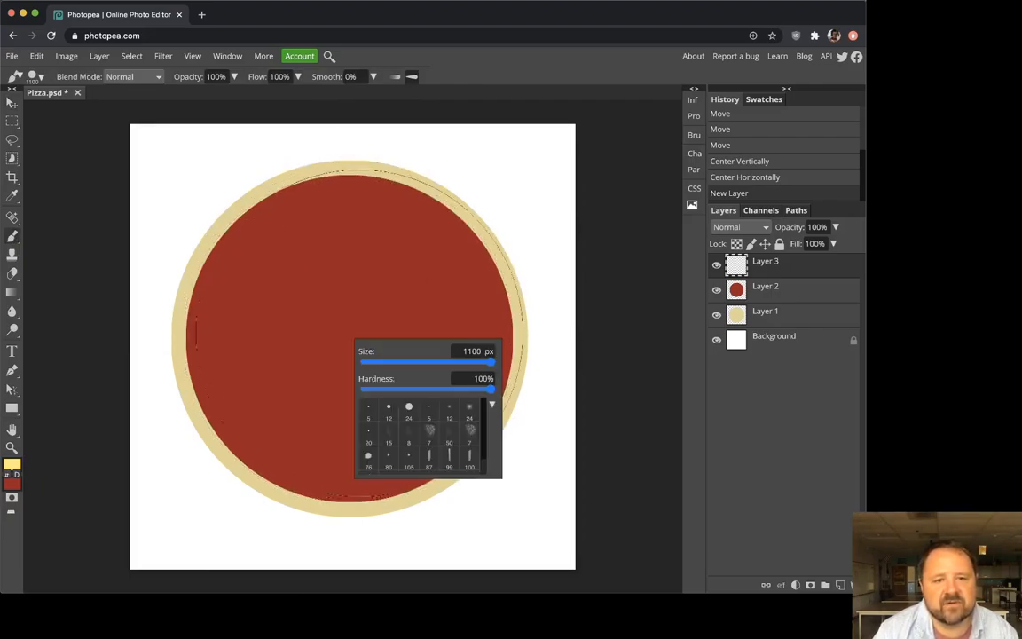
left_click_drag(491, 370, 492, 371)
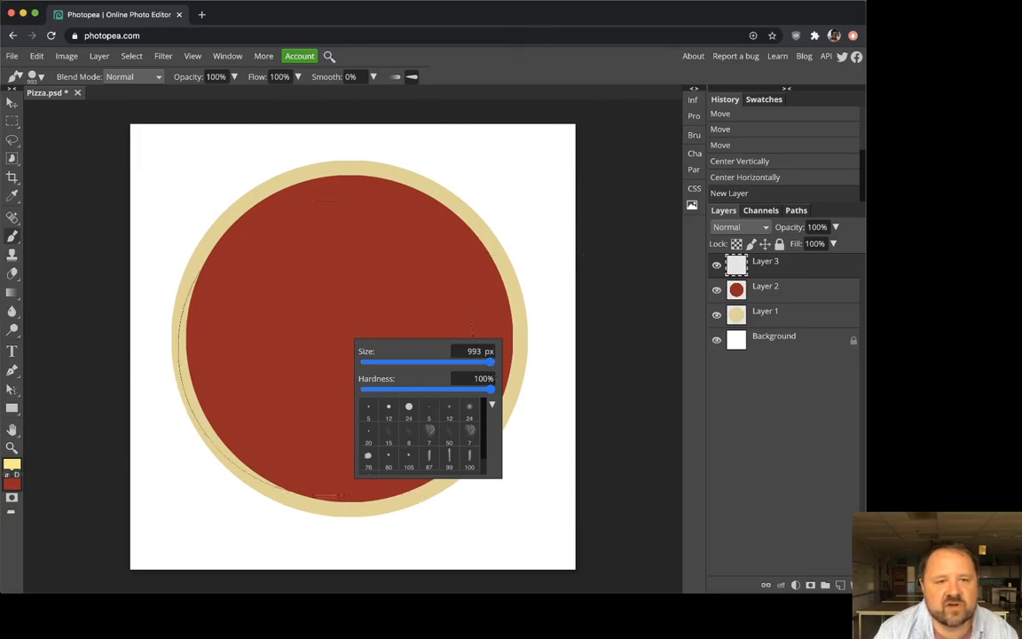
left_click(523, 74)
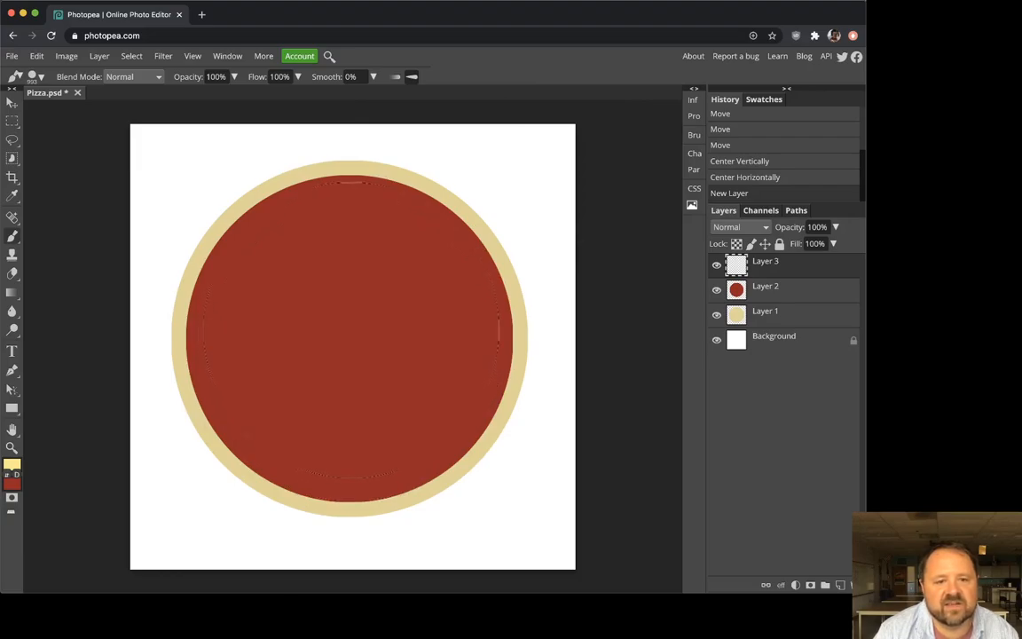
left_click(351, 330)
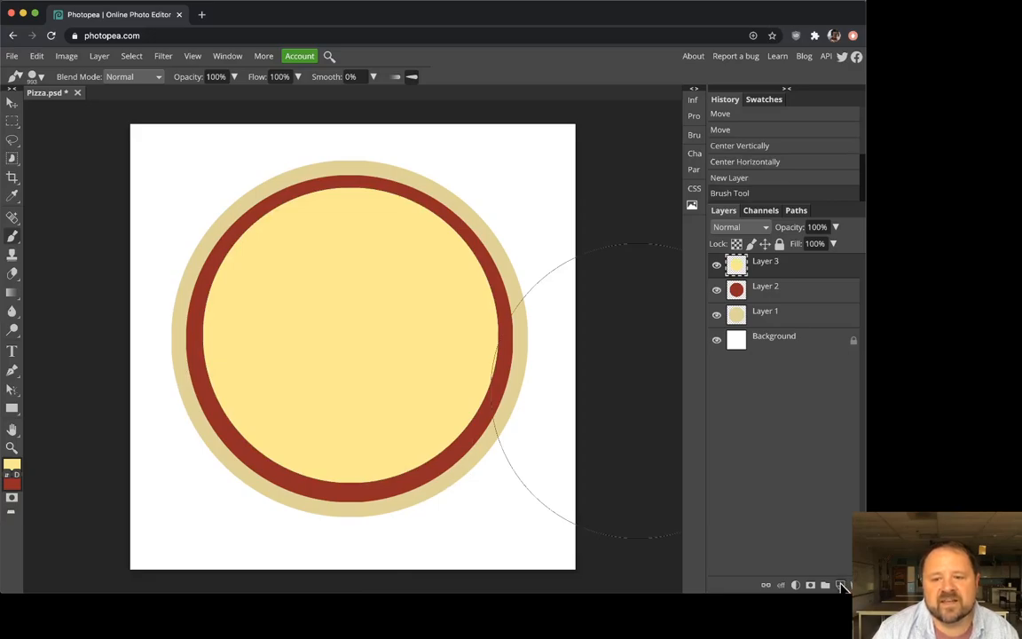
Step: Add an empty layer above the cheese, swap the foreground and background colours, and set the foreground to dark red 780b0b
left_click(842, 586)
left_click(8, 475)
left_click(12, 465)
mouse_move(221, 216)
left_mouse_down()
mouse_move(221, 199)
mouse_move(236, 251)
left_mouse_up()
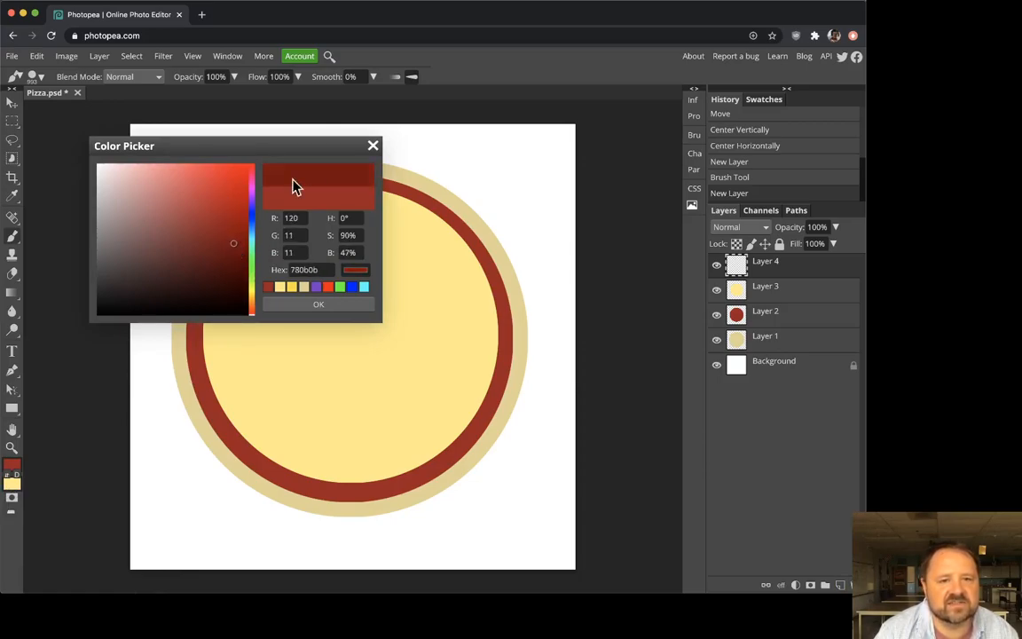
left_click(317, 307)
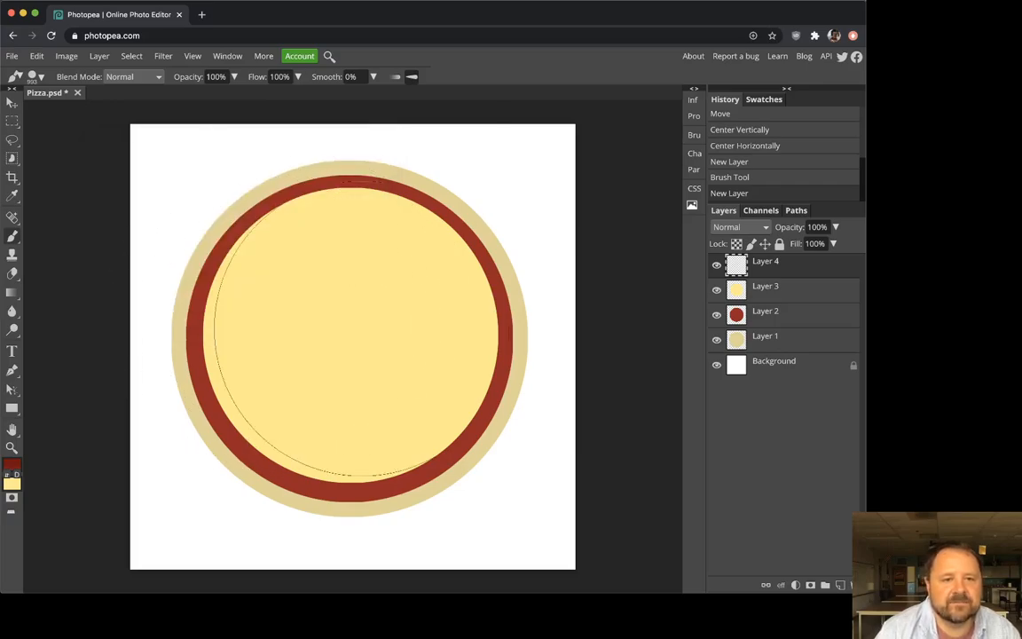
left_click(43, 79)
left_click(42, 78)
left_click(42, 78)
left_click(545, 61)
right_click(344, 299)
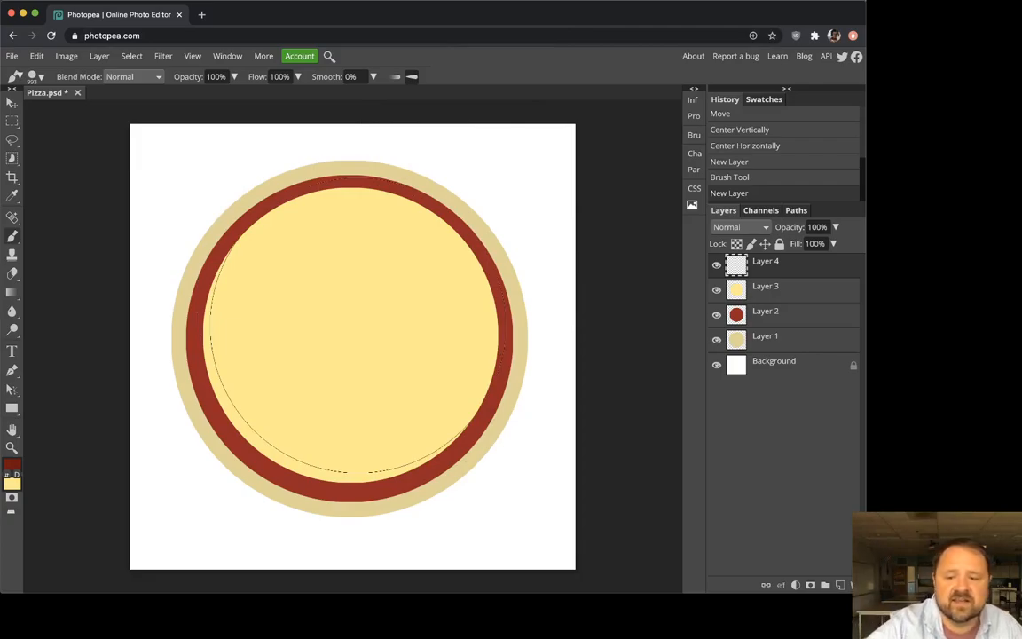
Step: Shrink the large brush in increments, stepping its size down and up several times and finishing at 40 px
key("bracketleft")
key("bracketleft")
key("bracketleft")
key("bracketleft")
key("bracketleft")
key("bracketleft")
key("bracketleft")
key("bracketleft")
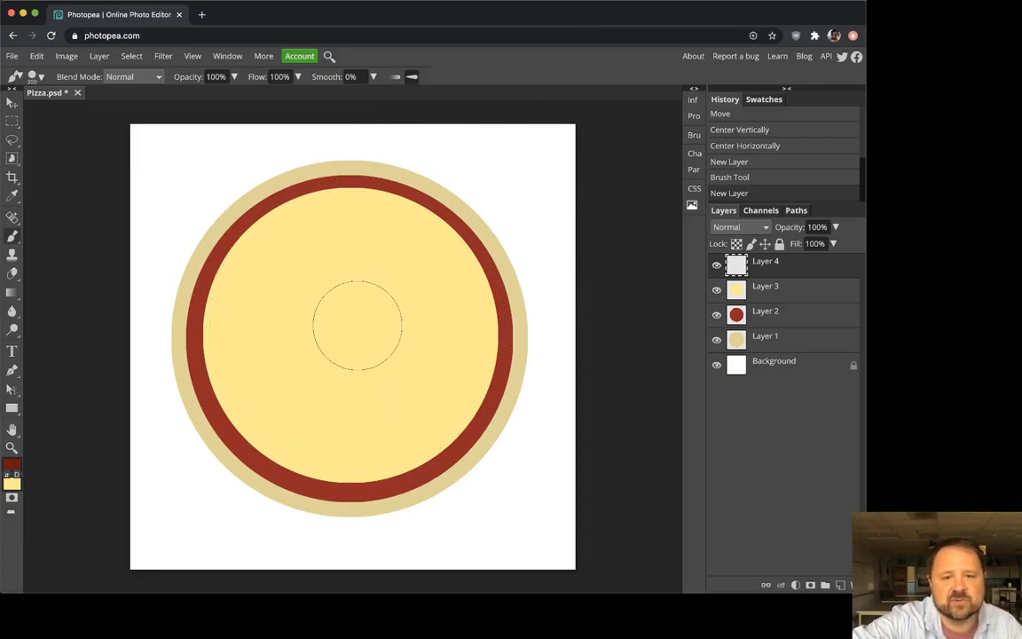
key("bracketleft")
key("bracketleft")
key("bracketleft")
key("bracketleft")
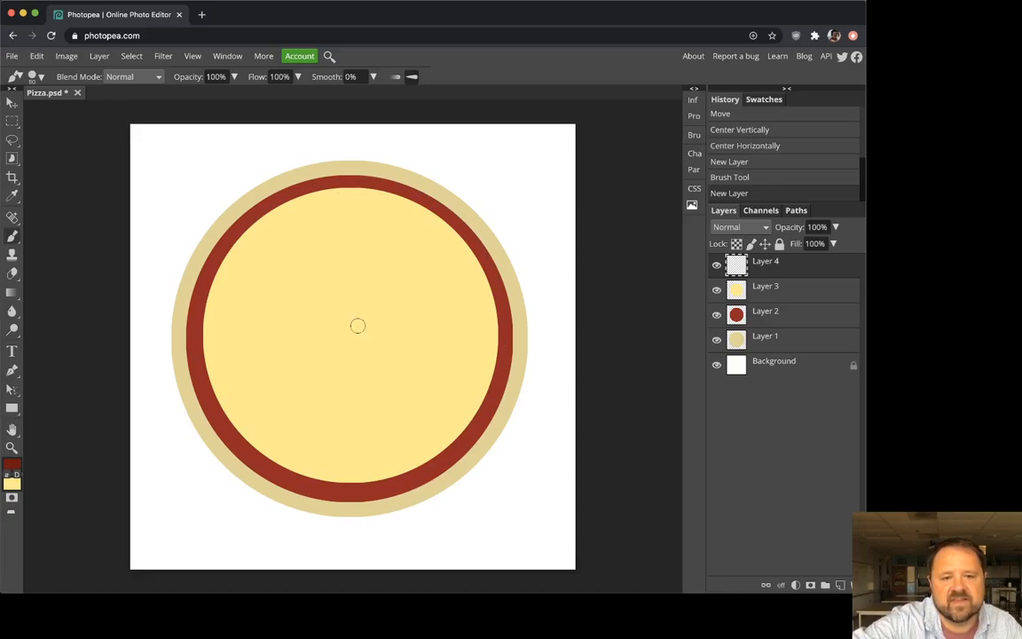
key("bracketright")
key("bracketright")
key("bracketright")
key("bracketright")
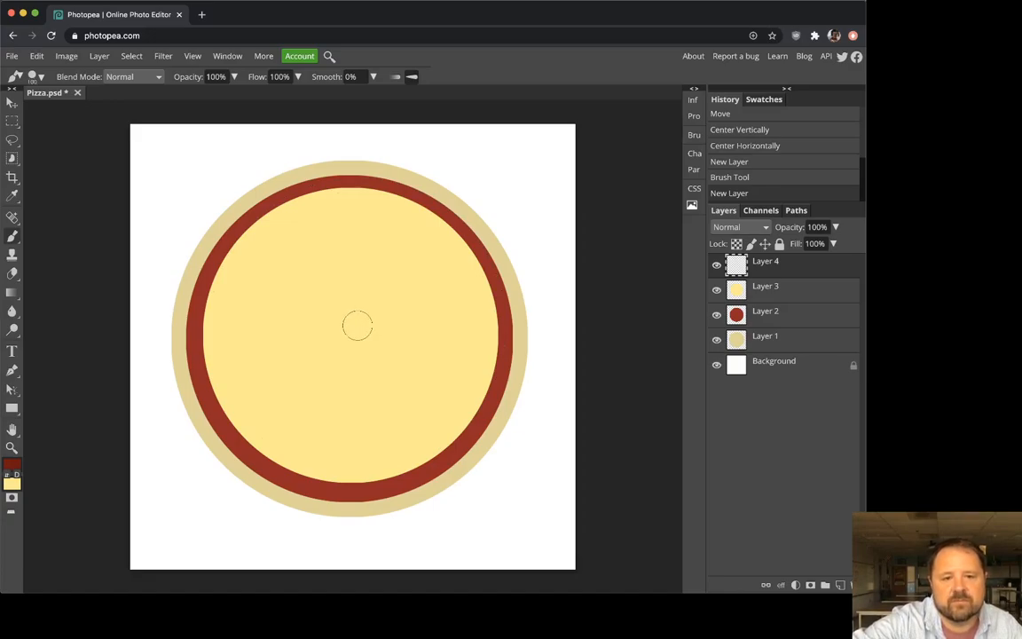
key("bracketleft")
key("bracketleft")
key("bracketleft")
key("bracketleft")
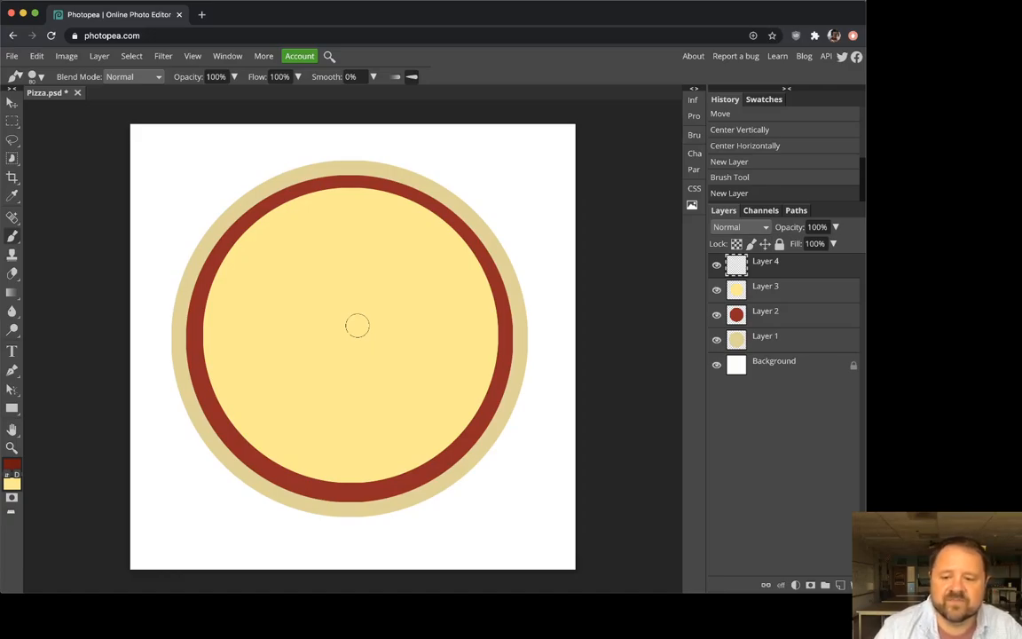
key("bracketright")
key("bracketright")
key("bracketright")
key("bracketright")
key("bracketright")
key("bracketright")
key("bracketright")
key("bracketright")
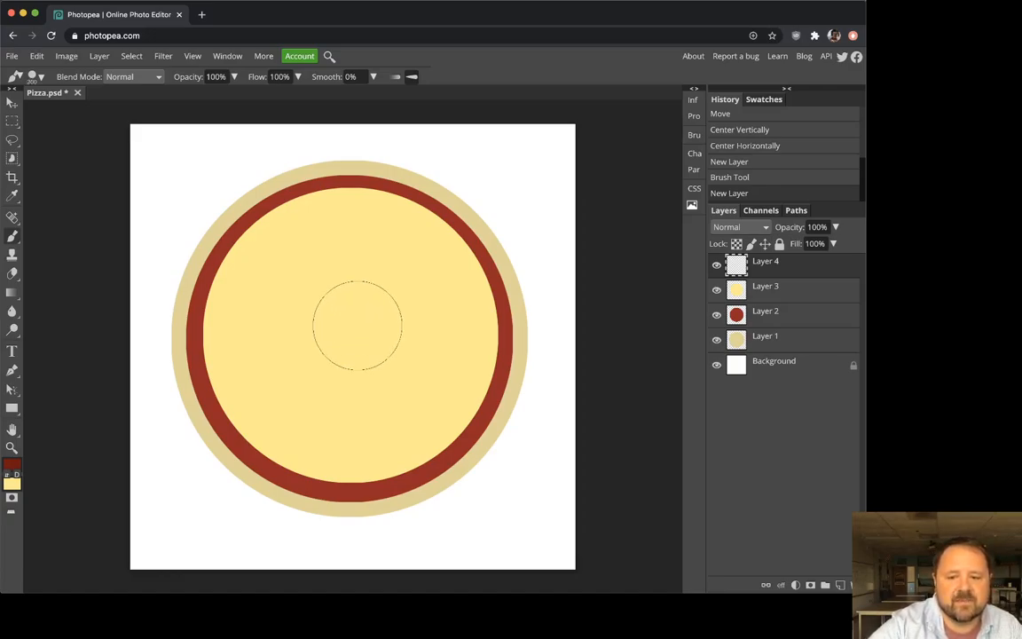
key("bracketleft")
key("bracketleft")
key("bracketleft")
key("bracketleft")
key("bracketleft")
key("bracketleft")
key("bracketleft")
key("bracketleft")
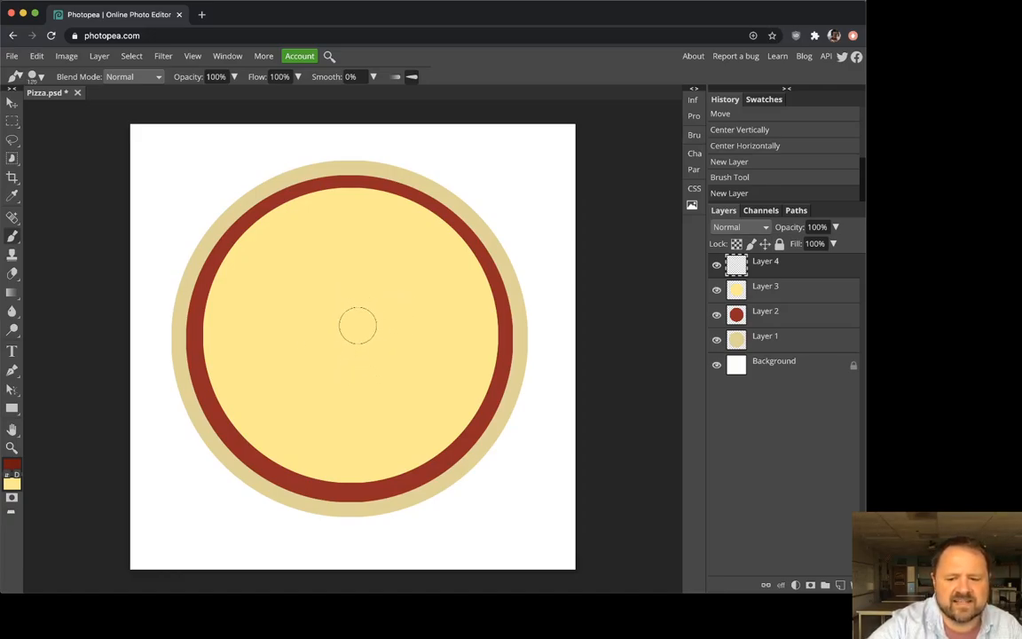
key("bracketleft")
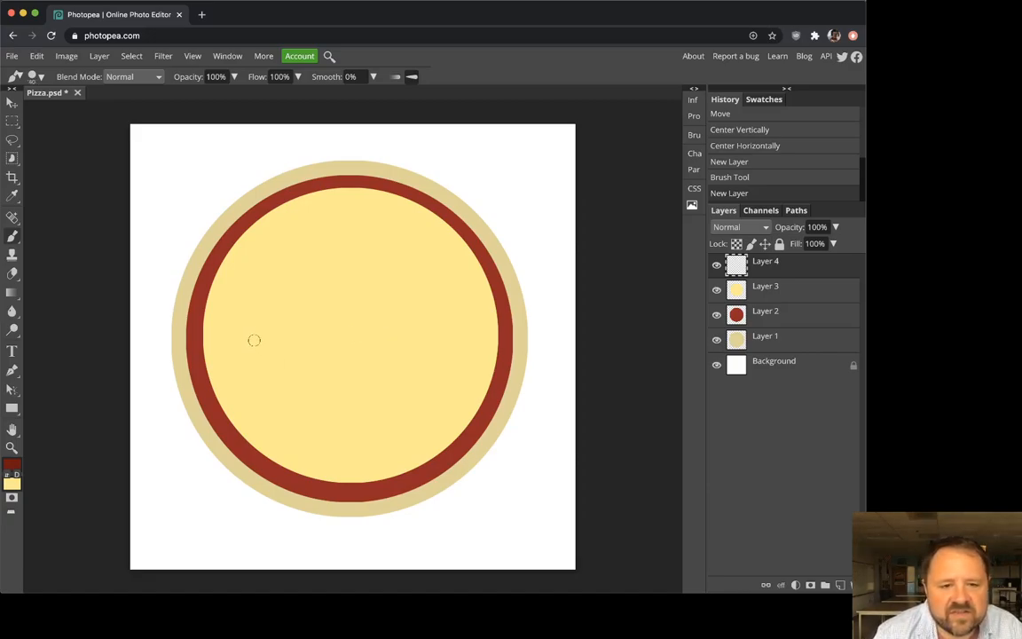
Step: Paint dark red square brackets, curly braces, a minus and a plus sign over the cheese on Layer 4
mouse_move(280, 324)
left_mouse_down()
mouse_move(284, 385)
mouse_move(311, 386)
left_mouse_up()
mouse_move(357, 310)
left_mouse_down()
mouse_move(380, 309)
mouse_move(393, 357)
mouse_move(384, 382)
mouse_move(370, 382)
left_mouse_up()
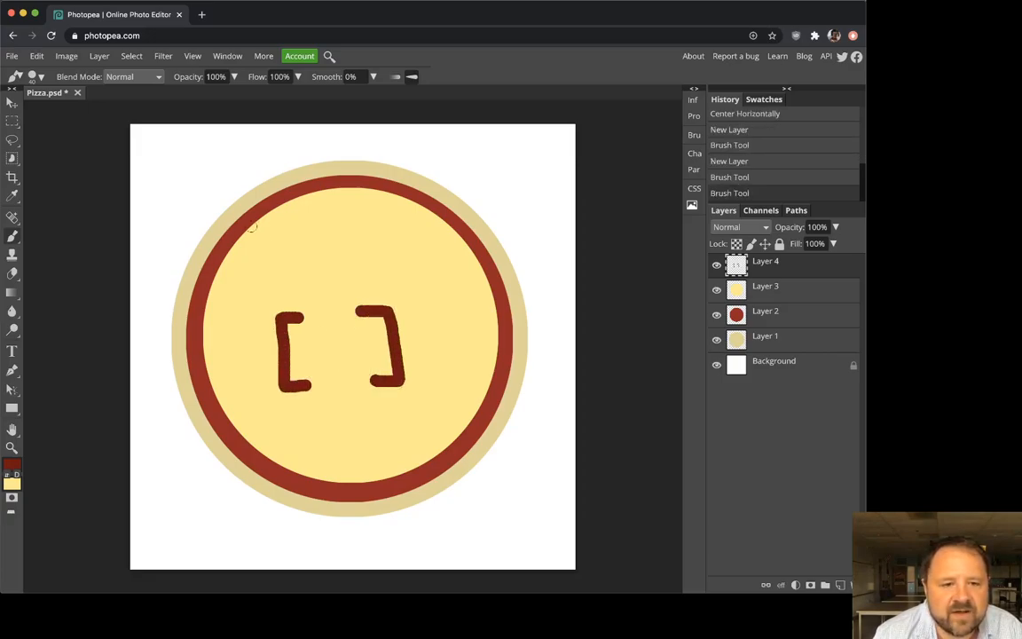
left_click_drag(287, 221, 282, 297)
mouse_move(354, 214)
left_mouse_down()
mouse_move(373, 277)
mouse_move(363, 290)
left_mouse_up()
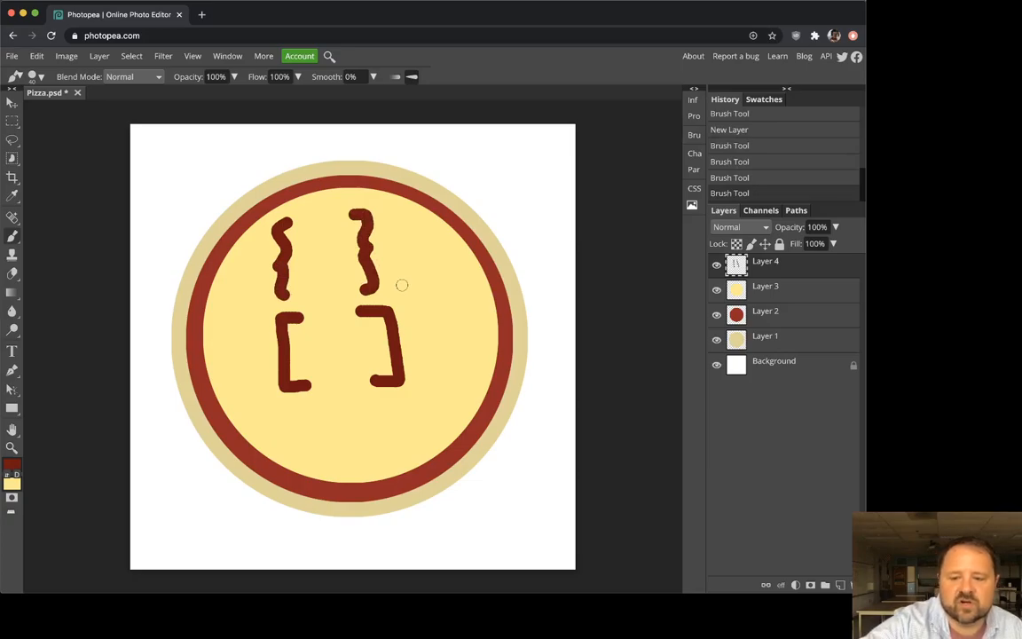
key("Delete")
key("ctrl+z")
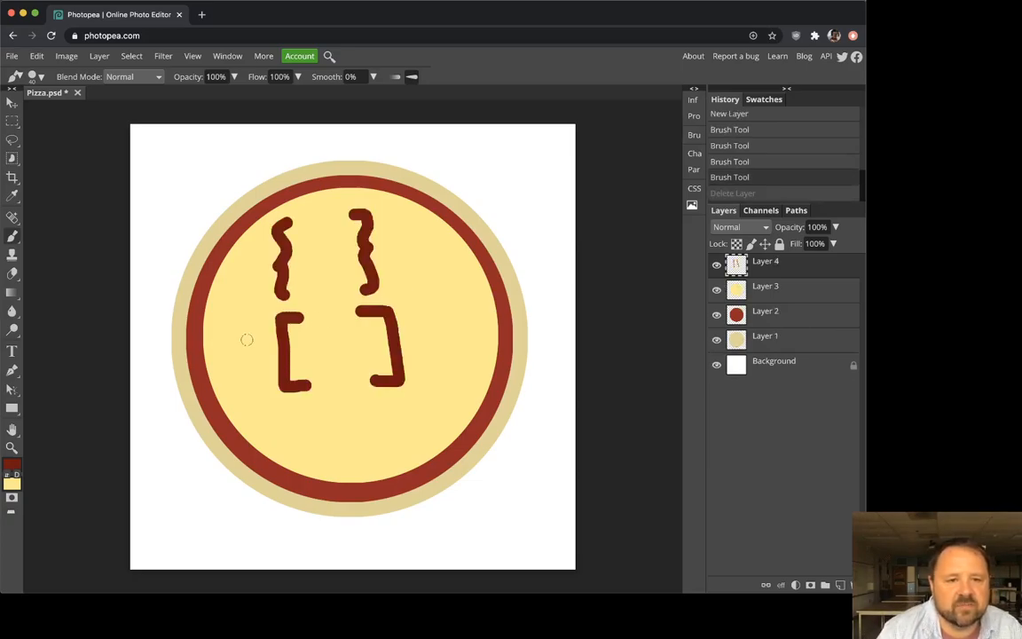
left_click_drag(213, 317, 228, 317)
mouse_move(437, 289)
left_mouse_down()
mouse_move(440, 310)
mouse_move(460, 302)
left_mouse_up()
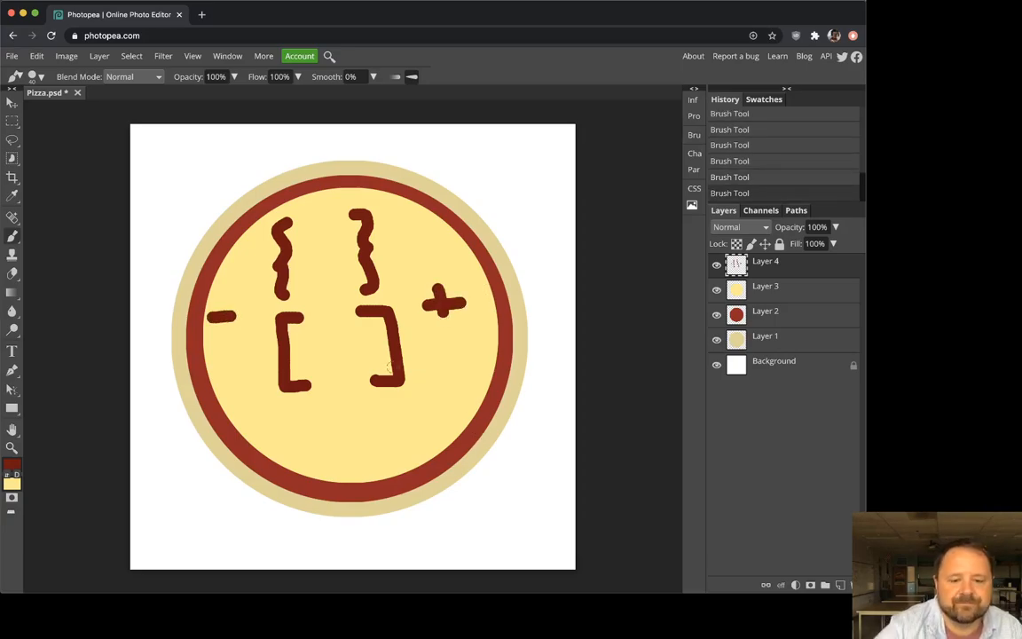
Step: Undo all the bracket, brace, minus and plus strokes on Layer 4
key("ctrl+z")
key("ctrl+z")
key("ctrl+z")
key("ctrl+z")
key("ctrl+z")
key("ctrl+z")
key("ctrl+z")
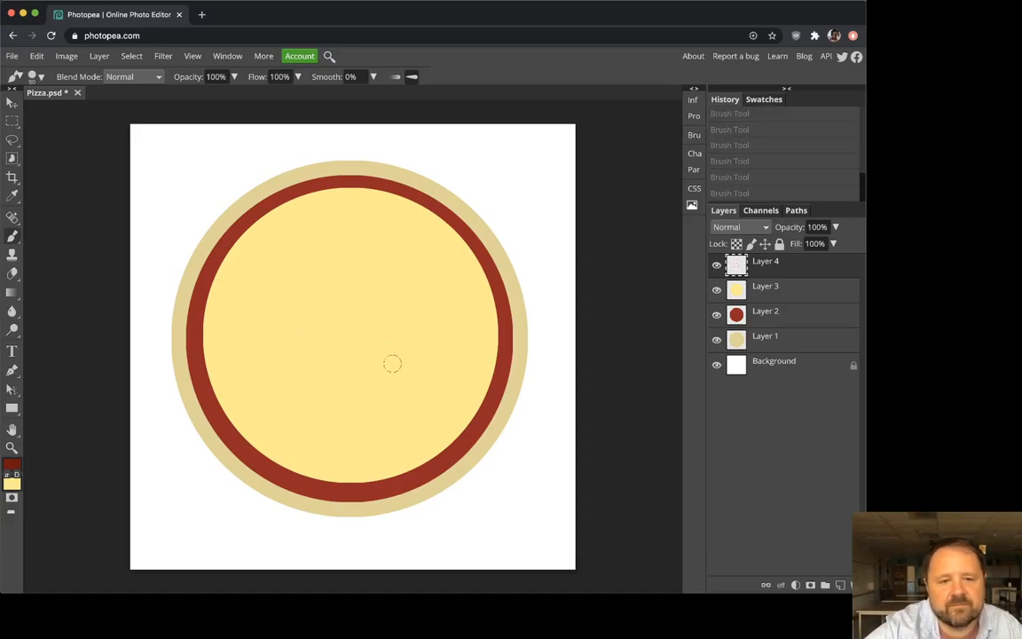
Step: Set the brush size to 90 px and stamp 20 separate dark red pepperoni discs across the cheese on Layer 4
key("bracketright")
key("bracketright")
key("bracketright")
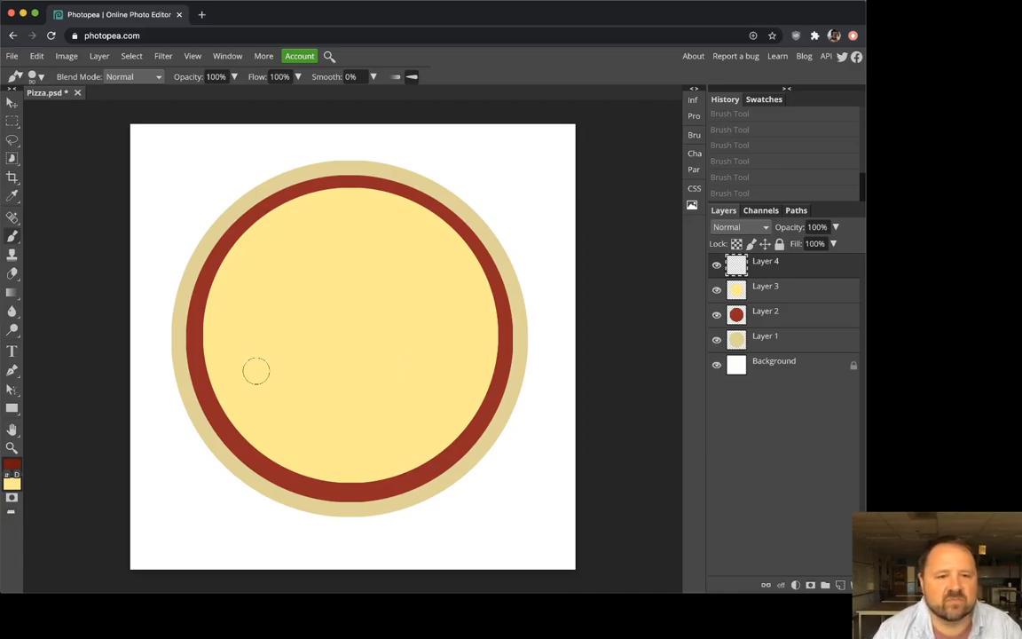
left_click(278, 408)
left_click(239, 350)
left_click(344, 373)
left_click(300, 302)
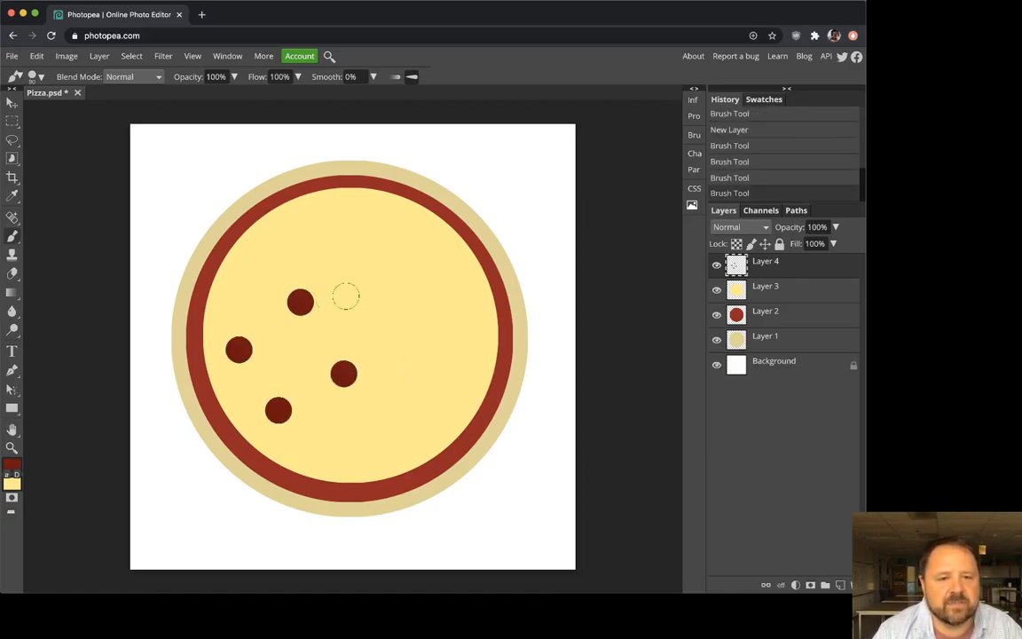
left_click(369, 287)
left_click(332, 241)
left_click(258, 253)
left_click(290, 357)
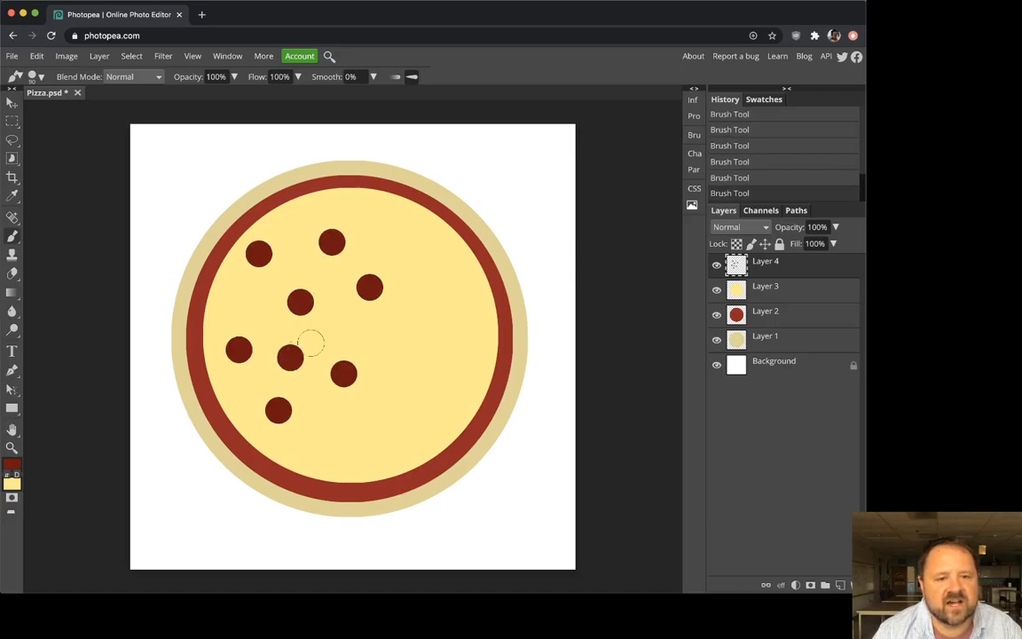
left_click(338, 327)
left_click(418, 412)
left_click(348, 452)
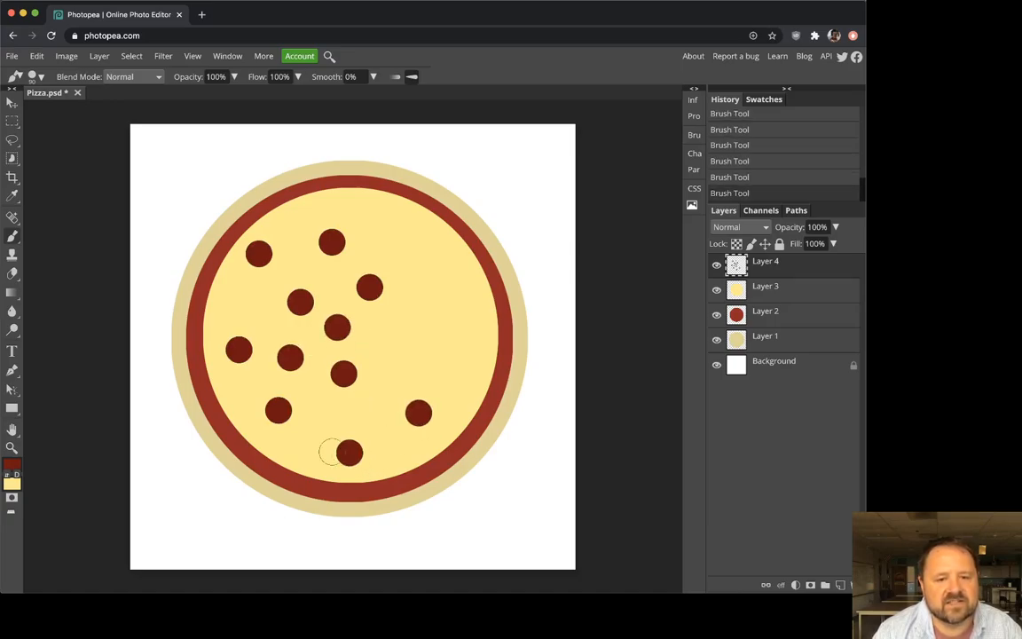
left_click(315, 424)
left_click(393, 349)
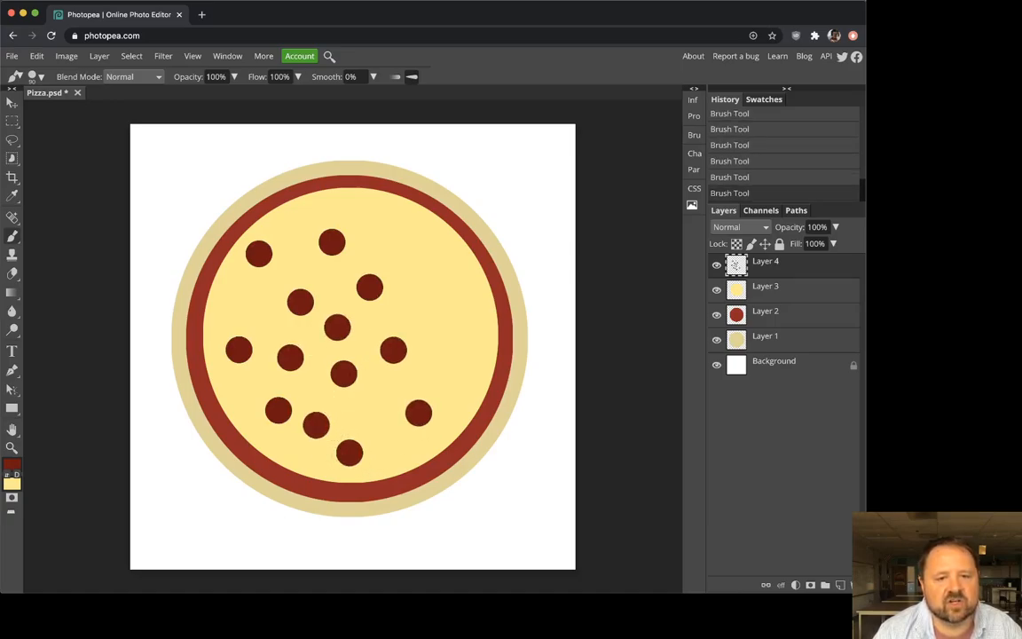
left_click(455, 331)
left_click(427, 283)
left_click(398, 240)
left_click(290, 237)
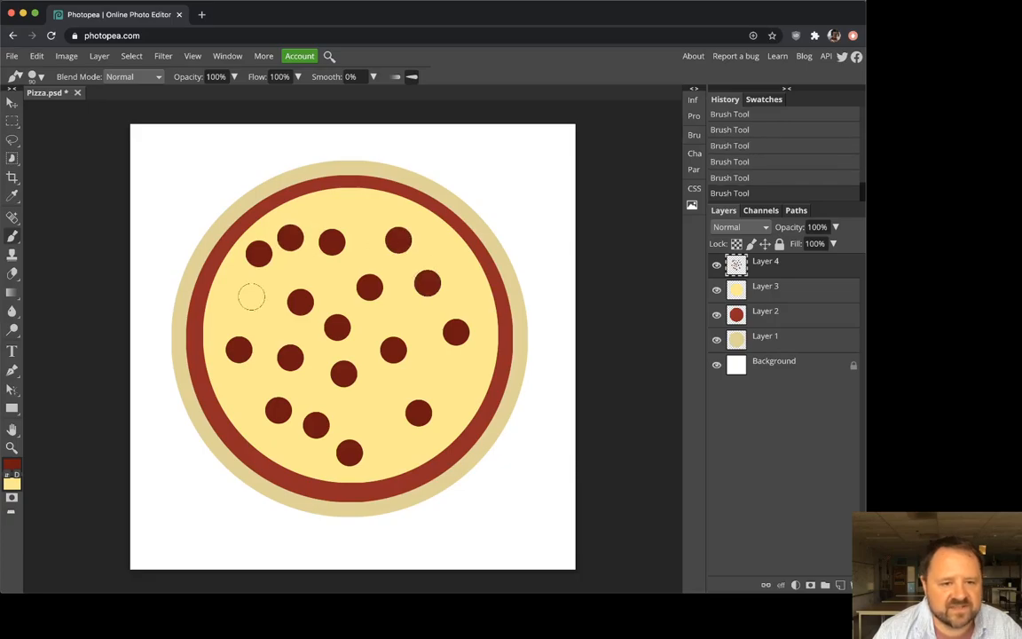
left_click(249, 301)
left_click(464, 383)
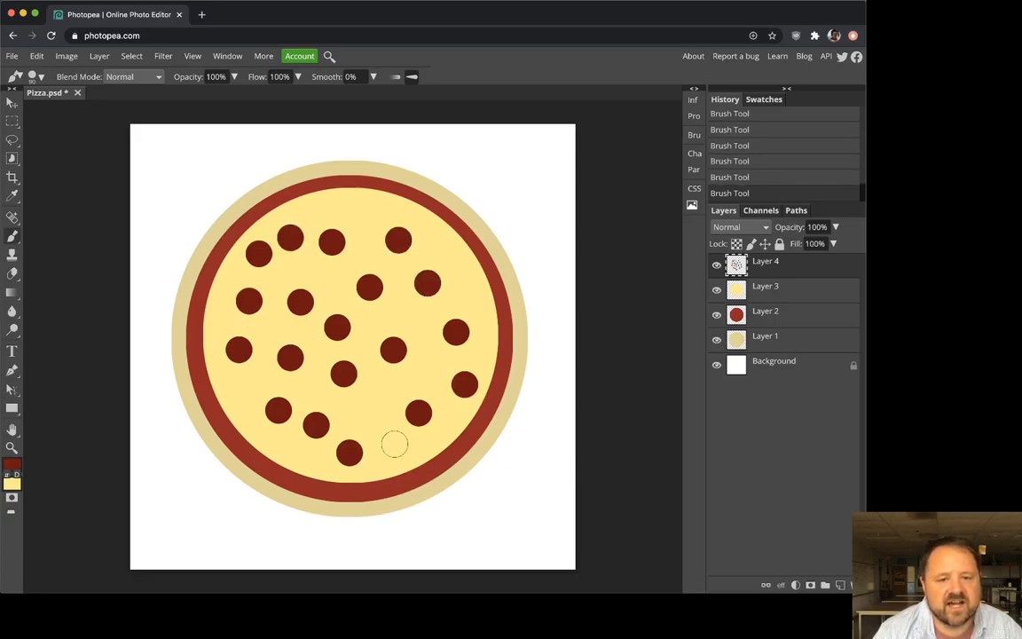
left_click(378, 394)
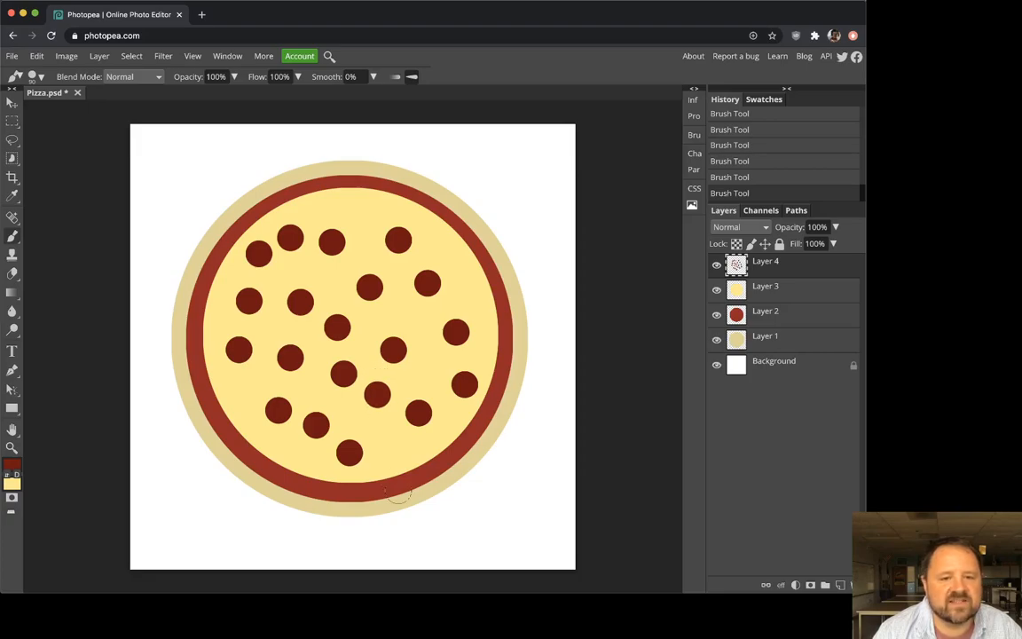
Step: Stamp two pepperoni discs overlapping existing ones near the pizza's centre, and undo both
left_click(370, 270)
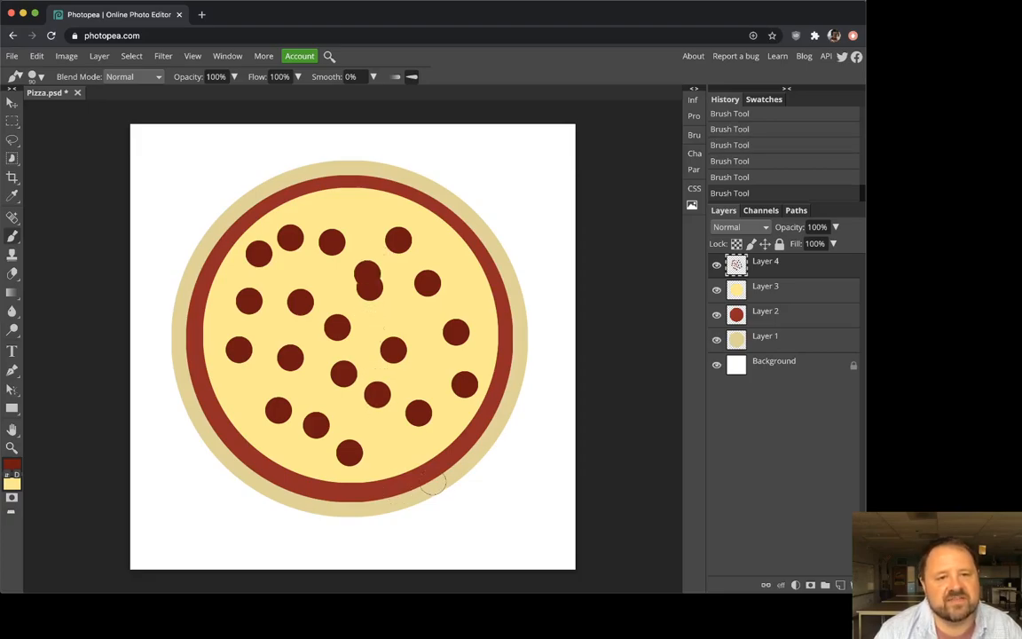
left_click(336, 311)
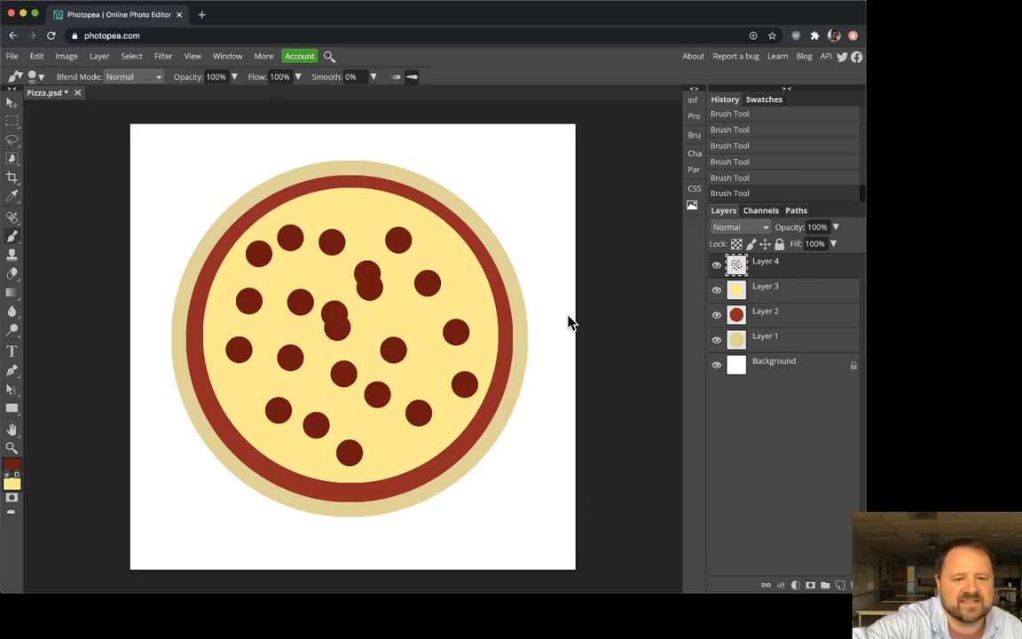
key("super+z")
key("super+z")
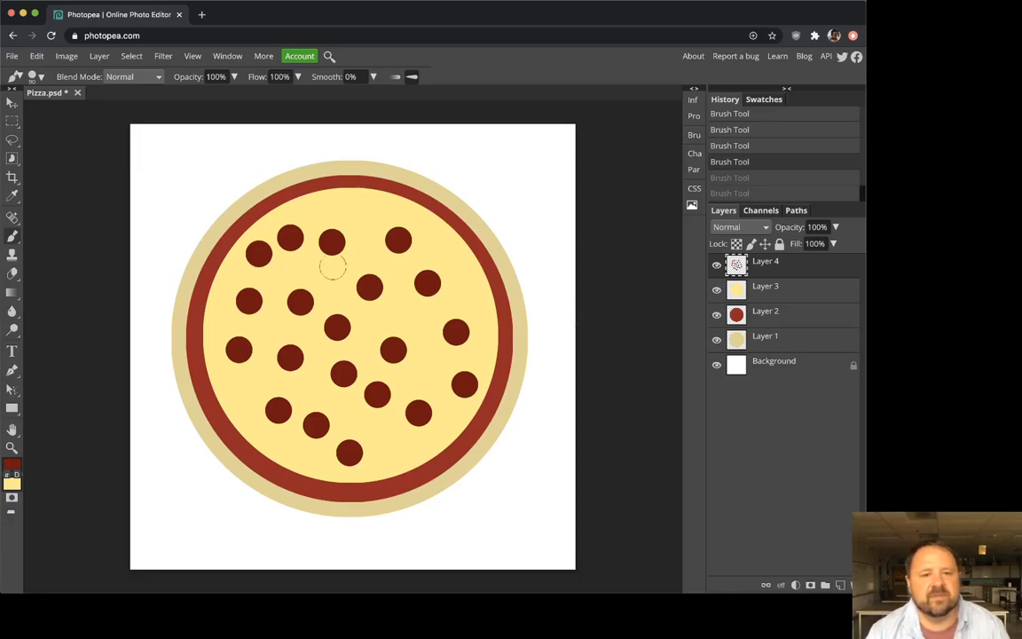
Step: Stamp one more pepperoni disc near the upper edge of the cheese on Layer 4
left_click(364, 213)
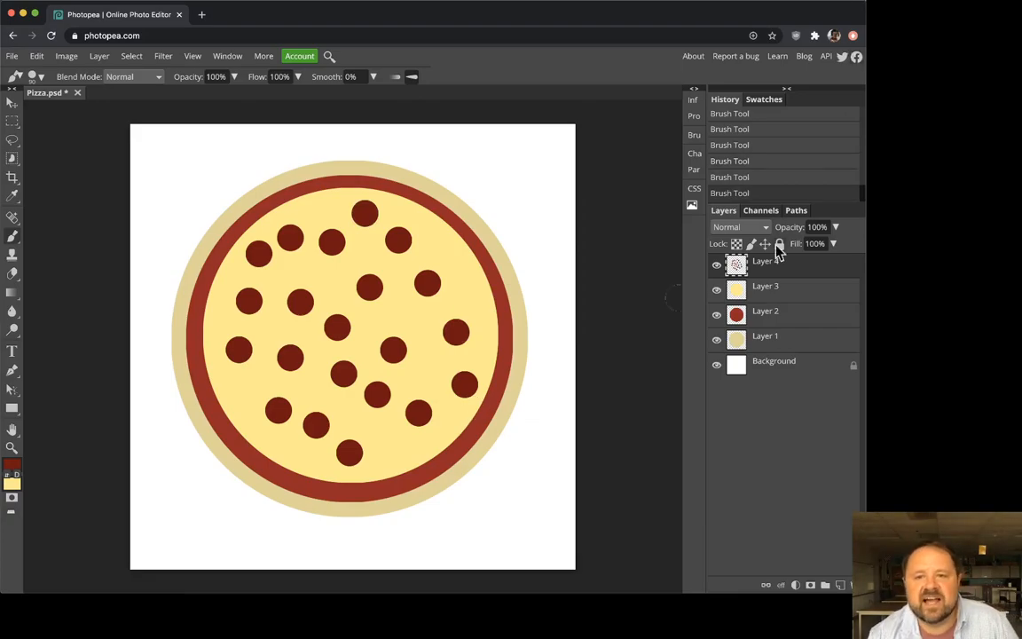
Step: Hide and show the cheese, sauce and crust layers one at a time to compare the pizza's layers
left_click(717, 289)
left_click(717, 289)
left_click(717, 314)
left_click(719, 316)
left_click(716, 340)
left_click(716, 341)
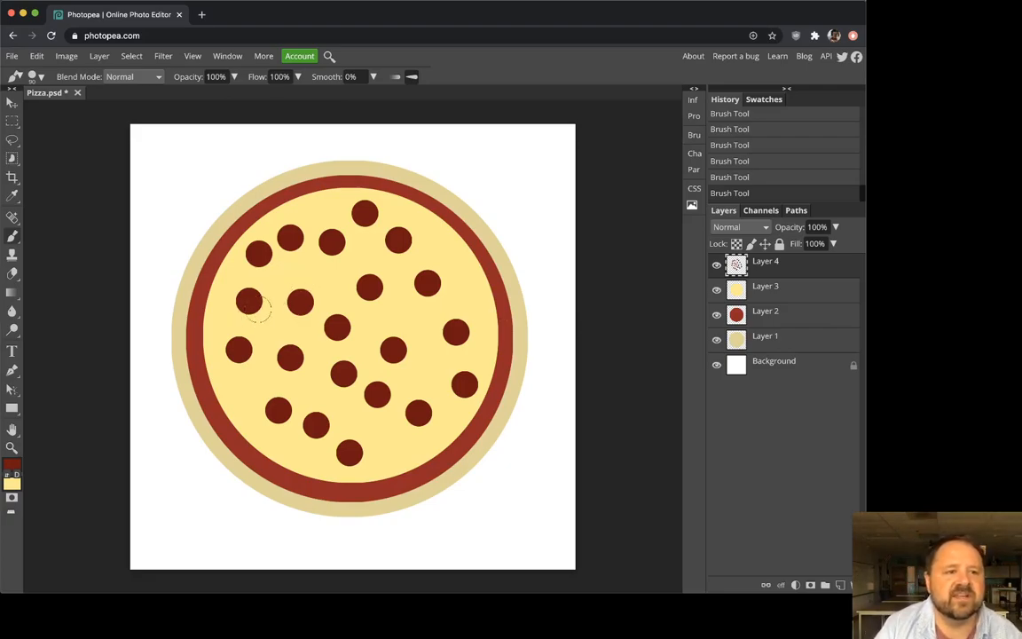
Step: Switch to the Eraser tool and set its size to 89 px
left_click(13, 276)
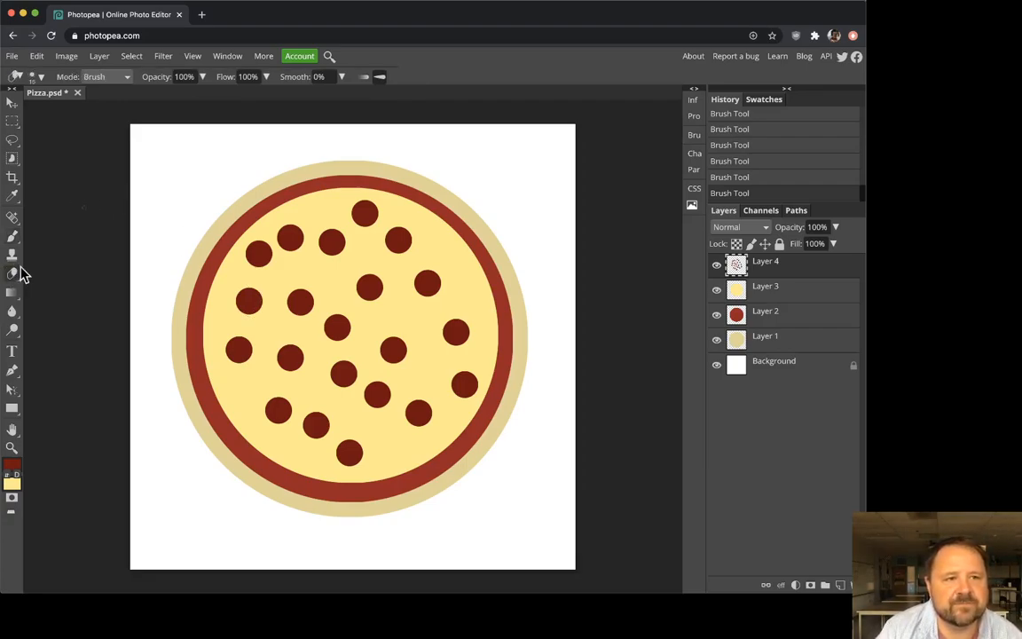
right_click(362, 161)
left_click_drag(398, 183, 428, 184)
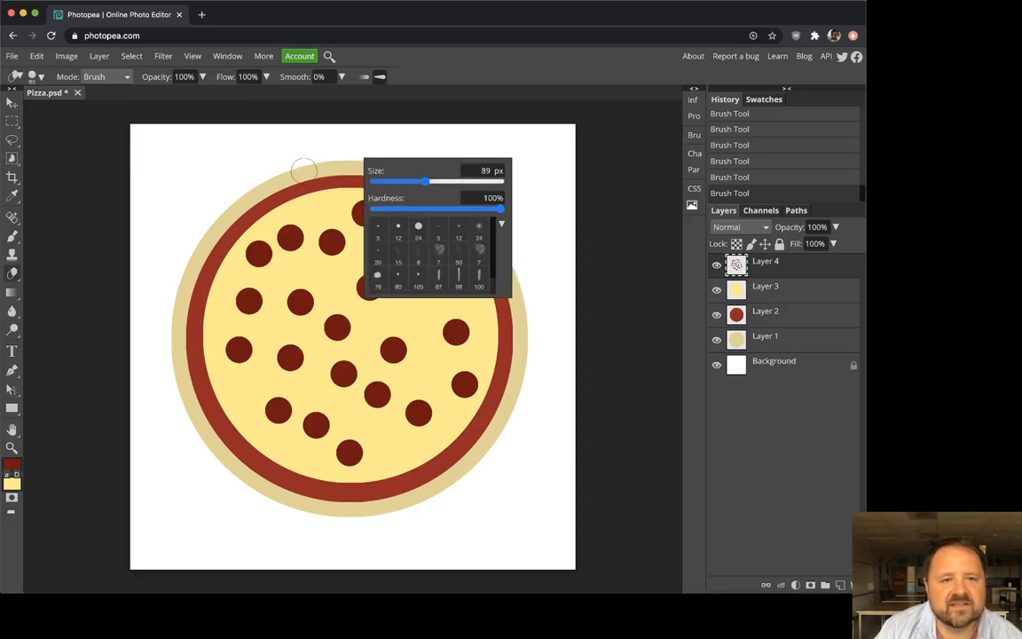
left_click(483, 67)
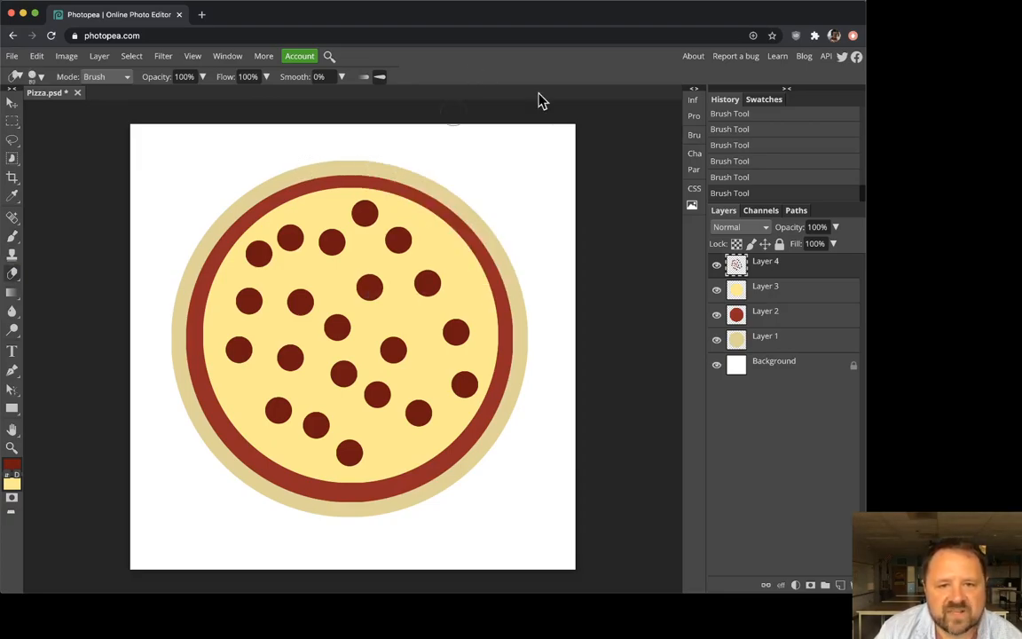
Step: Hide and show the pepperoni on Layer 4 and the sauce on Layer 2 to check what each layer holds
left_click(717, 264)
left_click(717, 265)
left_click(717, 314)
left_click(717, 314)
left_click(719, 316)
left_click(719, 316)
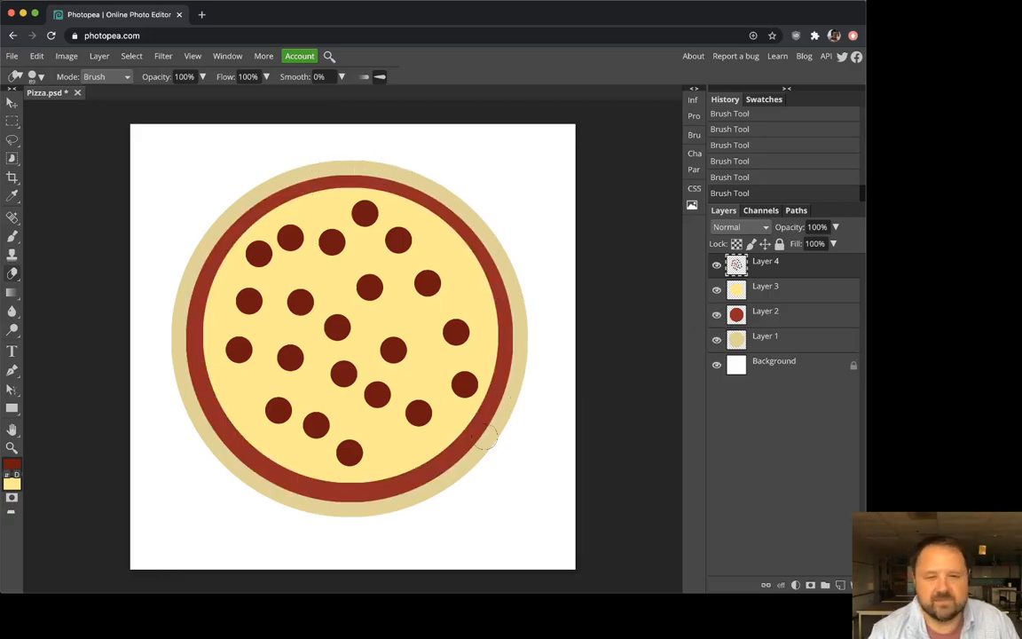
Step: Erase small uneven bits all around the outer edge of the sauce on Layer 2 to give it a ragged outline
left_click(767, 312)
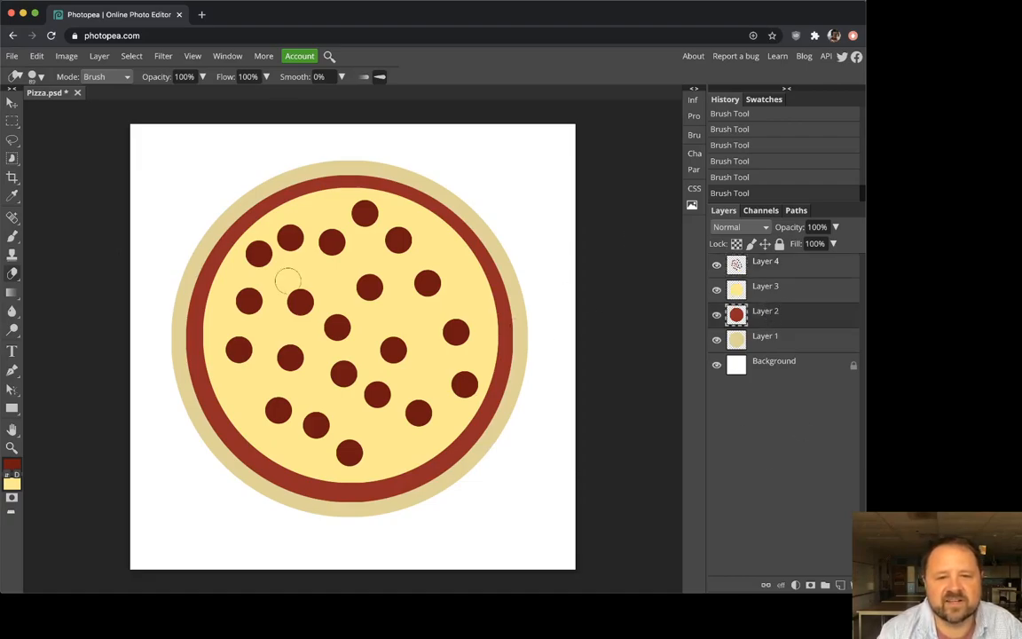
mouse_move(184, 395)
left_mouse_down()
mouse_move(215, 457)
mouse_move(259, 490)
mouse_move(309, 509)
mouse_move(372, 514)
mouse_move(437, 493)
mouse_move(481, 458)
left_mouse_up()
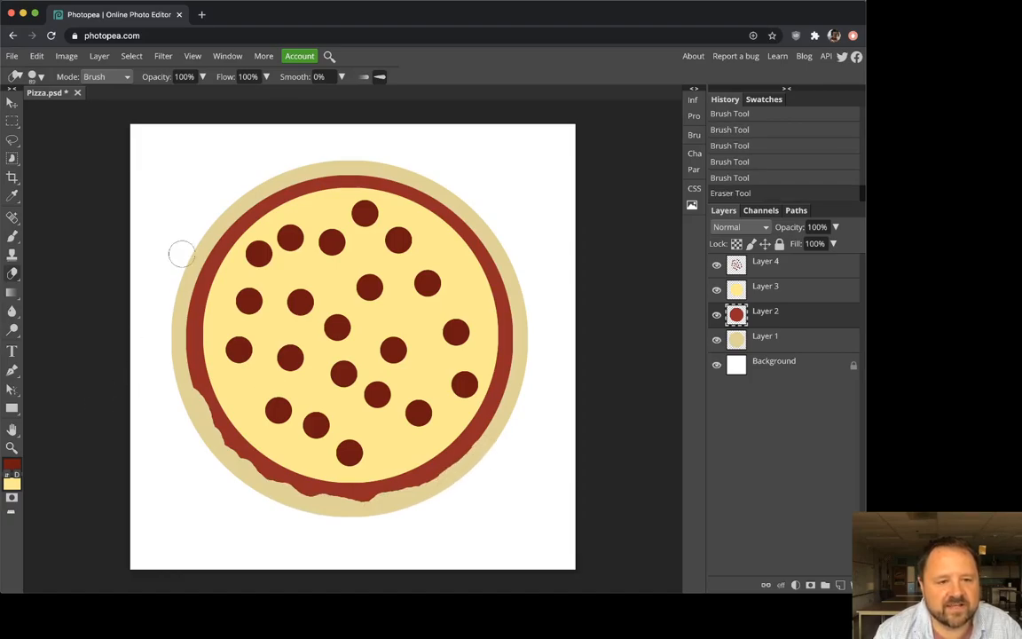
mouse_move(255, 190)
left_mouse_down()
mouse_move(228, 202)
mouse_move(184, 277)
mouse_move(173, 320)
mouse_move(178, 395)
left_mouse_up()
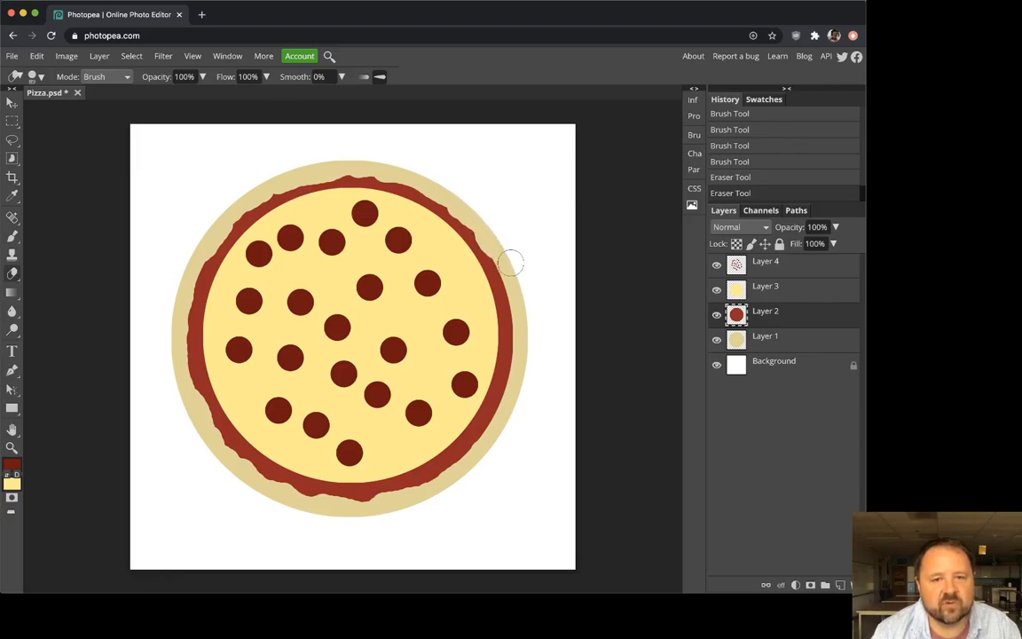
mouse_move(529, 304)
left_mouse_down()
mouse_move(524, 372)
mouse_move(523, 361)
mouse_move(493, 460)
mouse_move(491, 449)
mouse_move(455, 479)
mouse_move(511, 503)
left_mouse_up()
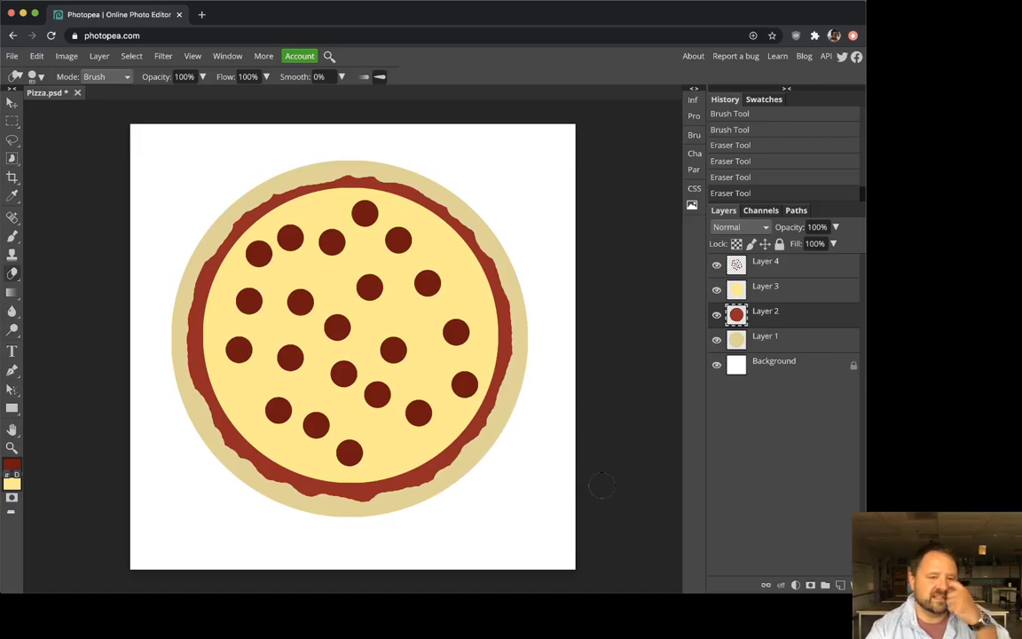
Step: Check the cheese on Layer 3 by hiding and showing it, erase broad diagonal strokes across it, and undo the erasing
left_click(772, 289)
left_click(717, 289)
left_click(718, 290)
left_click(718, 290)
left_click(718, 290)
mouse_move(289, 282)
left_mouse_down()
mouse_move(245, 340)
mouse_move(382, 394)
mouse_move(337, 417)
left_mouse_up()
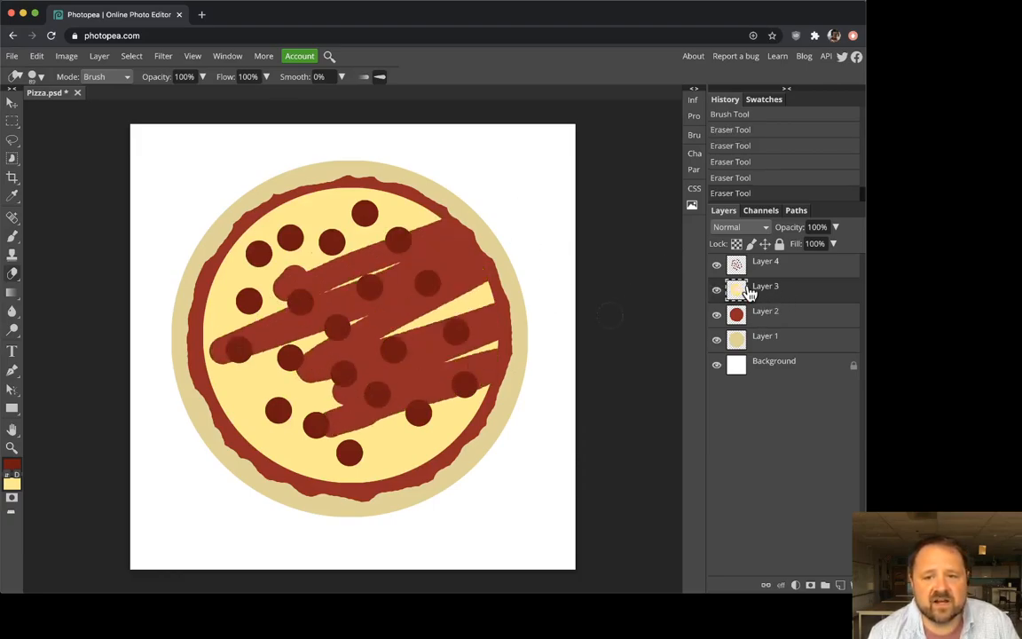
key("super+z")
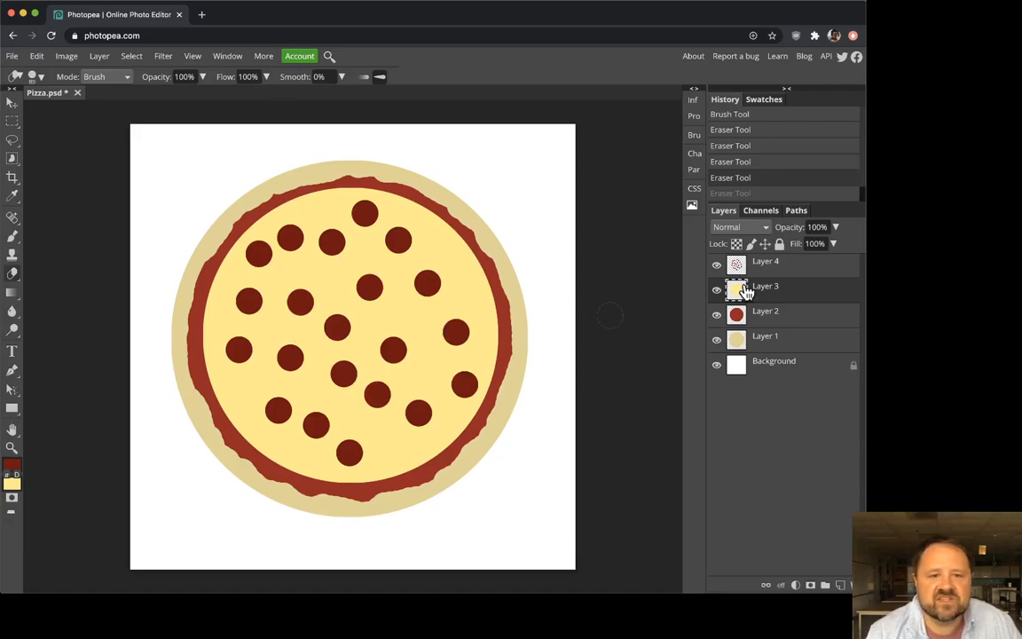
Step: Erase one pepperoni disc from the upper part of the pizza on Layer 4, left of the topmost disc
left_click(754, 266)
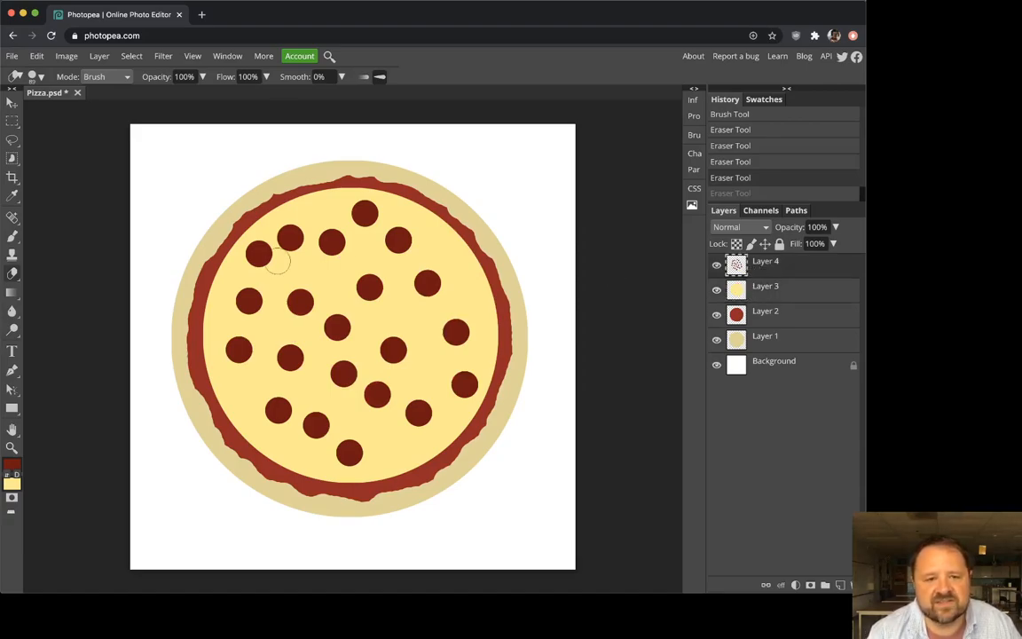
left_click_drag(337, 229, 330, 238)
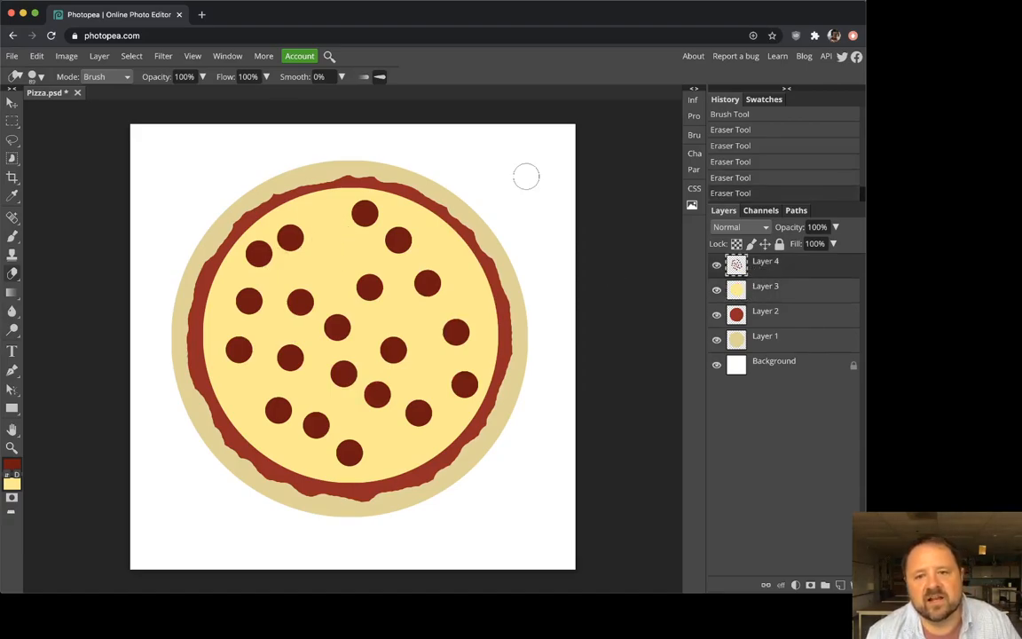
Step: Erase a stroke along the upper-right part of the crust on Layer 1 and undo it
left_click(723, 343)
mouse_move(513, 259)
left_mouse_down()
mouse_move(506, 217)
mouse_move(472, 202)
left_mouse_up()
key("ctrl+z")
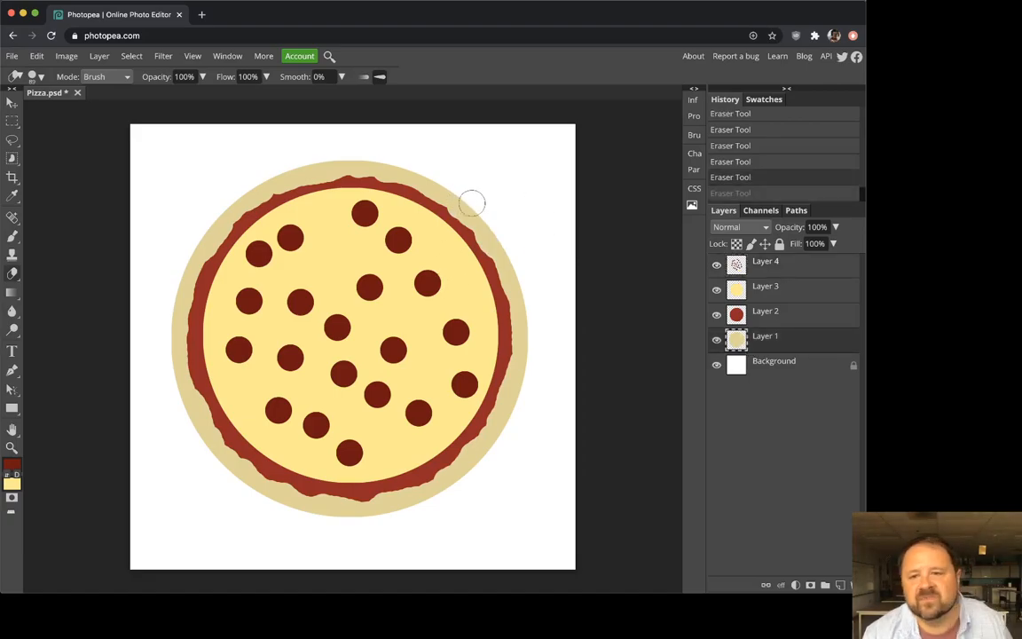
Step: Erase small uneven bits around the edge of the cheese on Layer 3 to give it an irregular outline
left_click(779, 291)
left_click(717, 291)
left_click(717, 291)
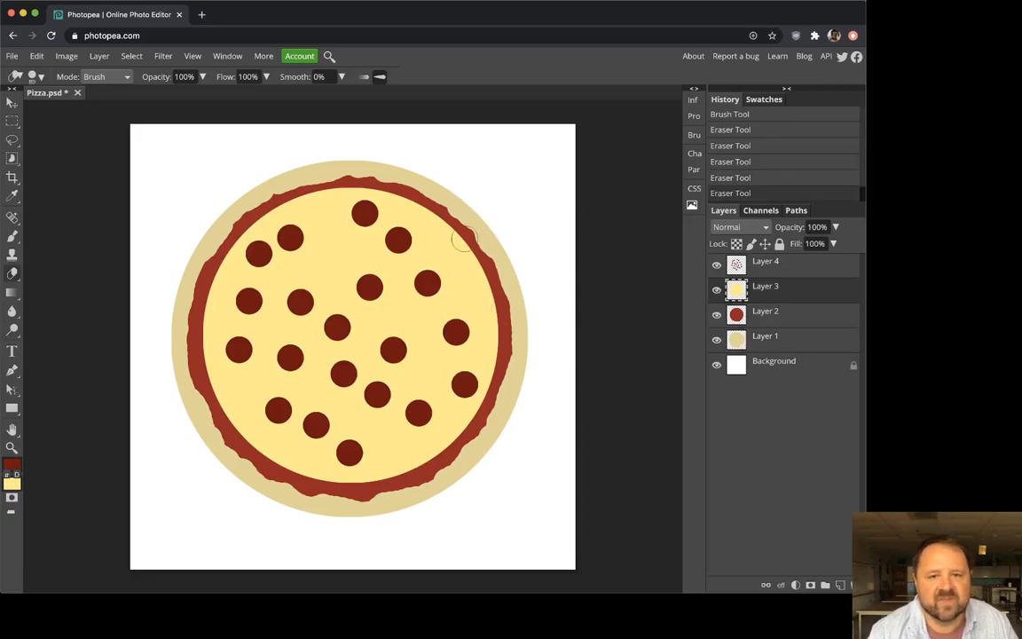
left_click_drag(457, 218, 476, 235)
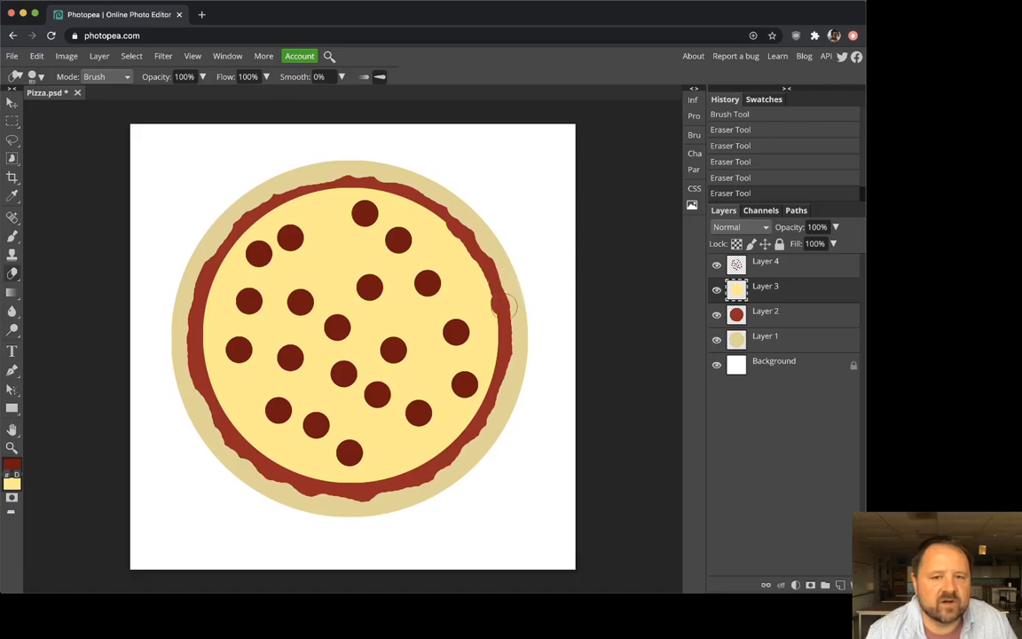
left_click_drag(510, 373, 499, 385)
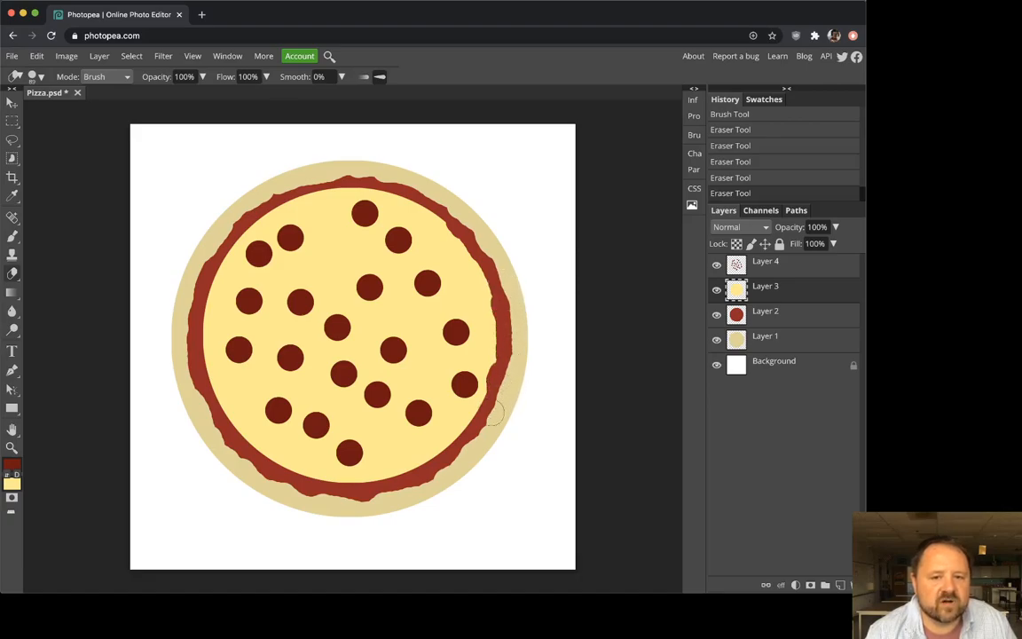
mouse_move(432, 470)
left_mouse_down()
mouse_move(390, 492)
mouse_move(335, 498)
left_mouse_up()
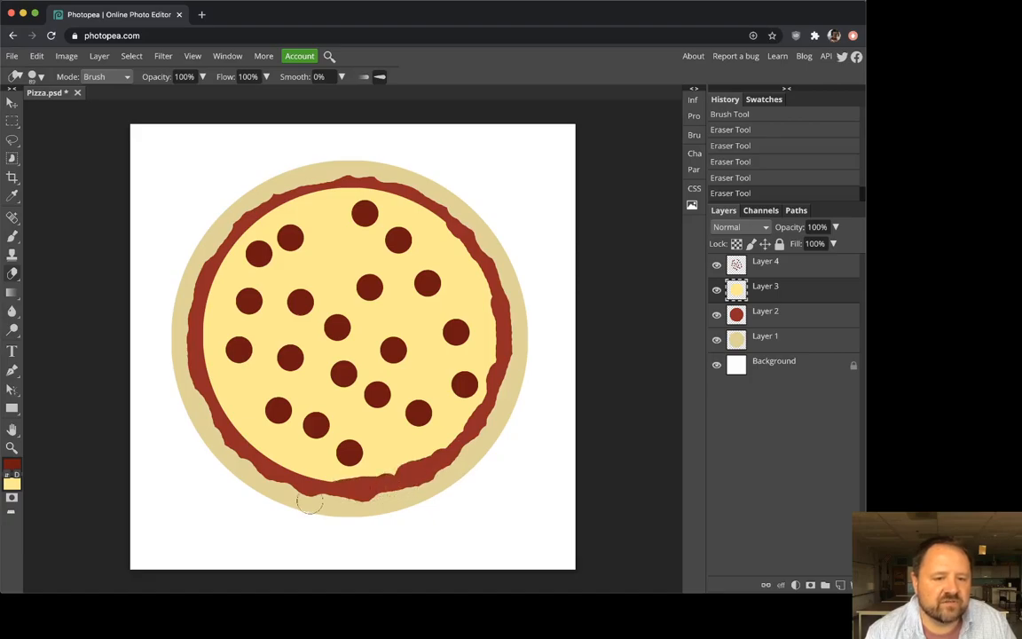
mouse_move(241, 459)
left_mouse_down()
mouse_move(218, 385)
mouse_move(200, 373)
left_mouse_up()
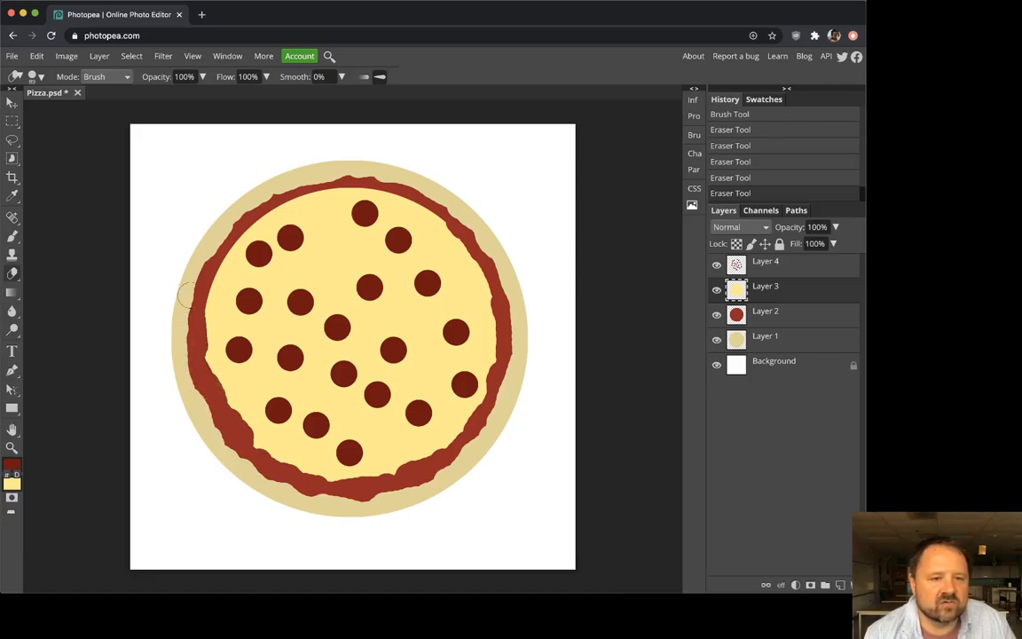
mouse_move(202, 271)
left_mouse_down()
mouse_move(238, 217)
mouse_move(364, 170)
left_mouse_up()
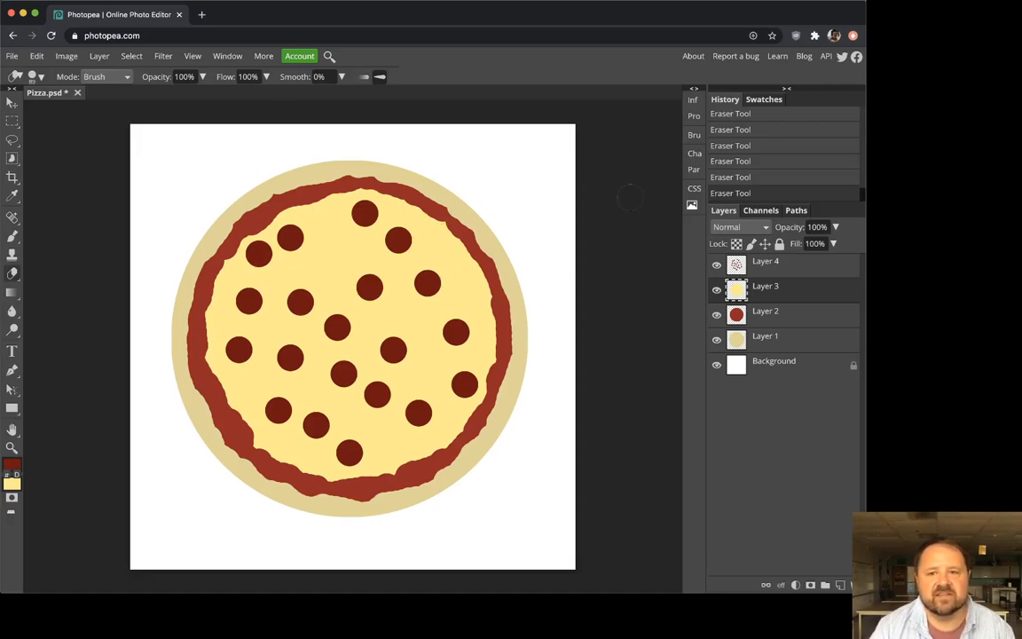
Step: Hide and show Layers 4, 3, 2 and 1 one at a time to review the reshaped pizza parts
left_click(717, 265)
left_click(717, 264)
left_click(716, 289)
left_click(716, 289)
left_click(716, 314)
left_click(716, 314)
left_click(716, 338)
left_click(716, 338)
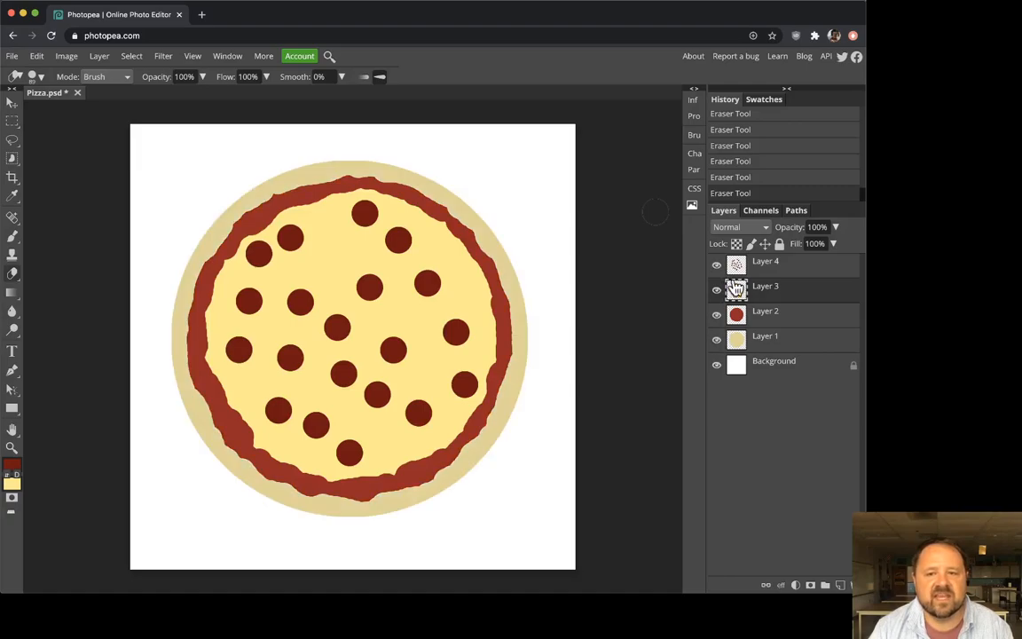
Step: Merge the pepperoni on Layer 4 down into the cheese layer, and hide and show the merged layer to check it
right_click(826, 270)
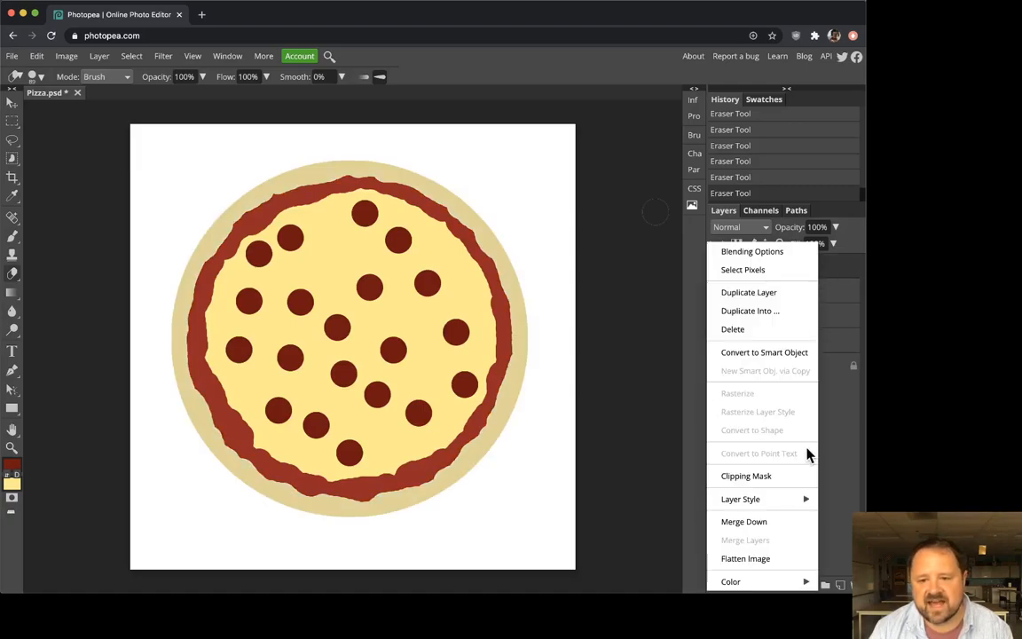
left_click(765, 526)
left_click(716, 264)
left_click(716, 265)
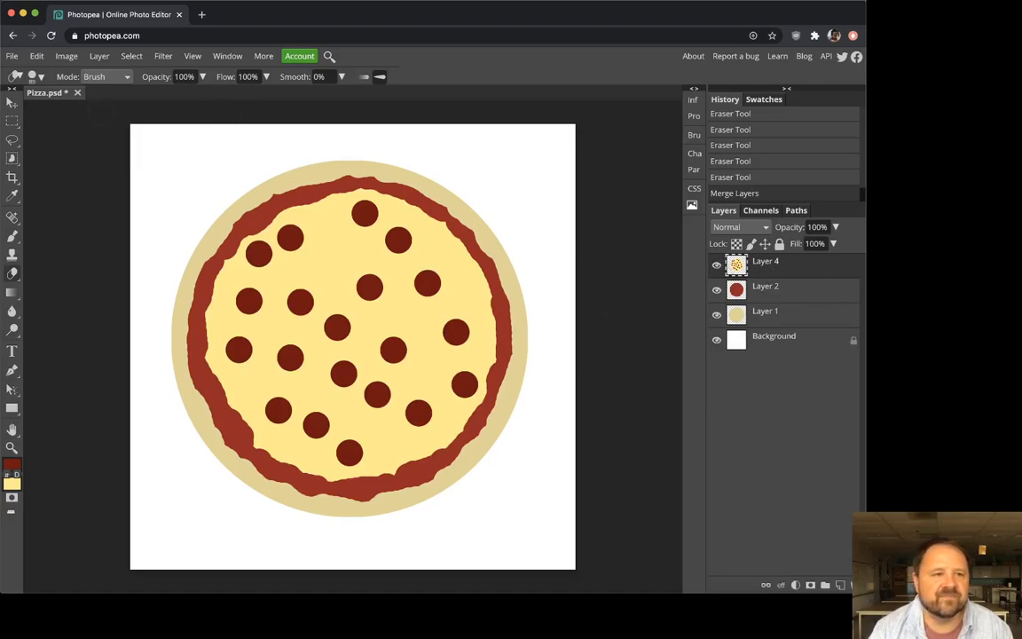
Step: Shift the merged cheese-and-pepperoni layer slightly to the left, and replace it with a new empty layer
left_click(11, 103)
mouse_move(422, 340)
left_mouse_down()
mouse_move(427, 329)
mouse_move(411, 380)
mouse_move(395, 347)
mouse_move(417, 333)
mouse_move(427, 343)
mouse_move(411, 343)
left_mouse_up()
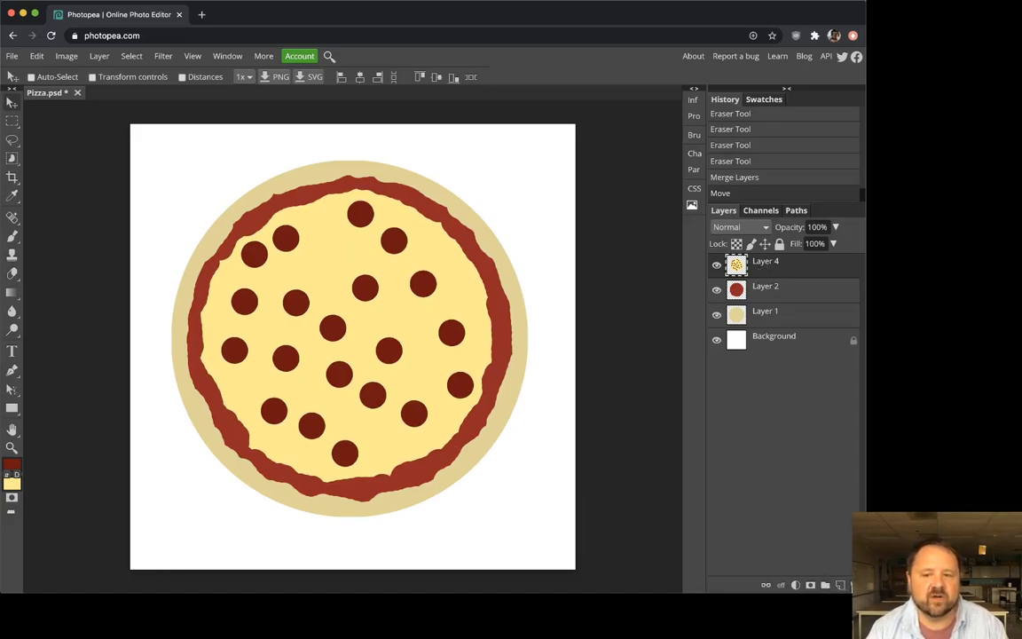
left_click(851, 586)
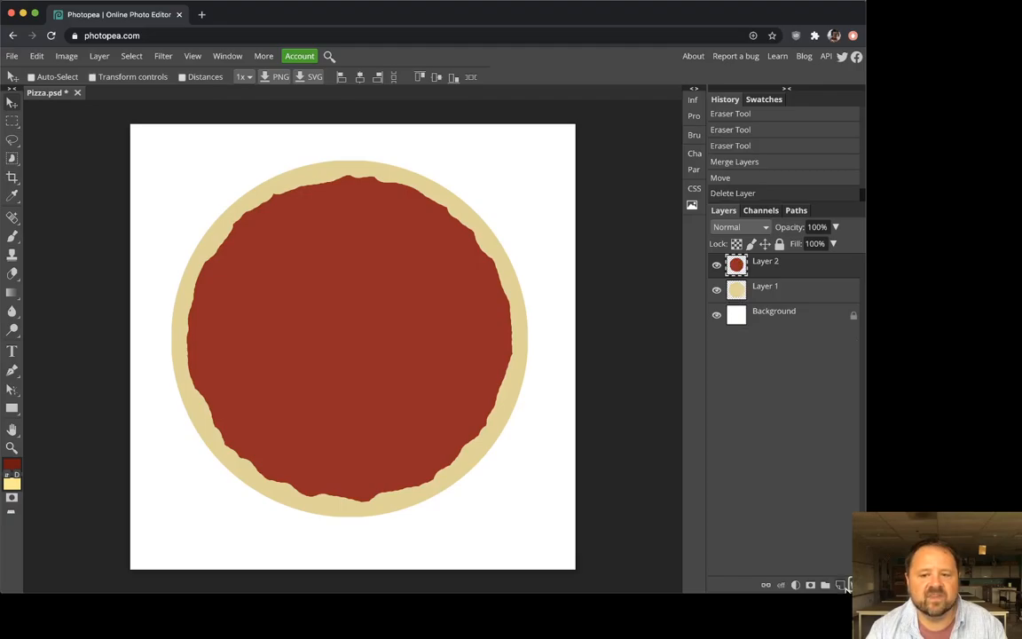
left_click(841, 586)
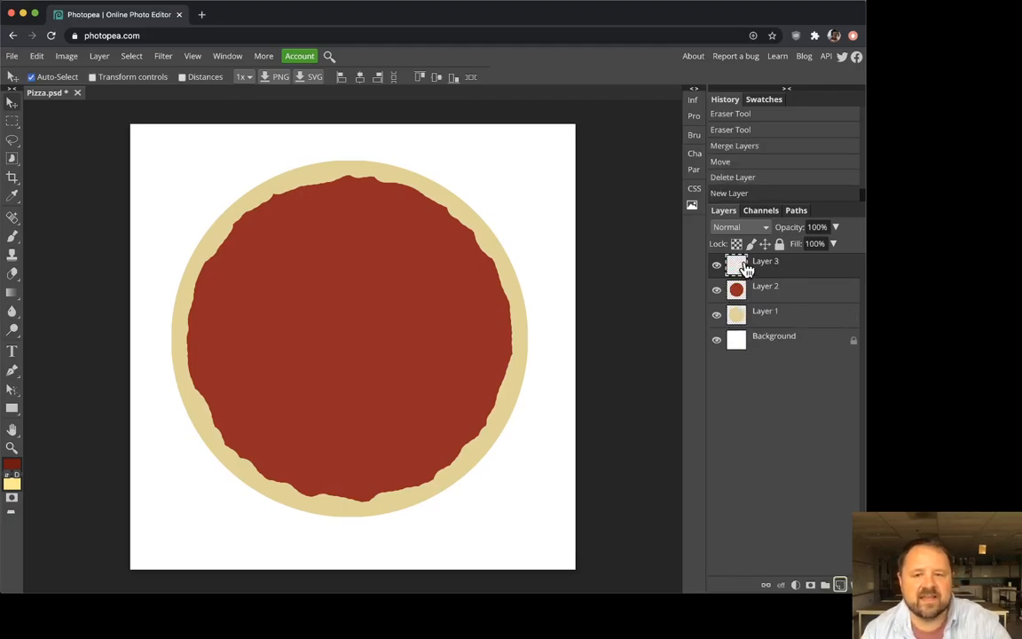
Step: Undo the new layer, the layer deletion, the move and the merge to restore separate pepperoni and cheese layers
key("super+z")
key("super+z")
key("super+z")
key("super+comma")
key("super+comma")
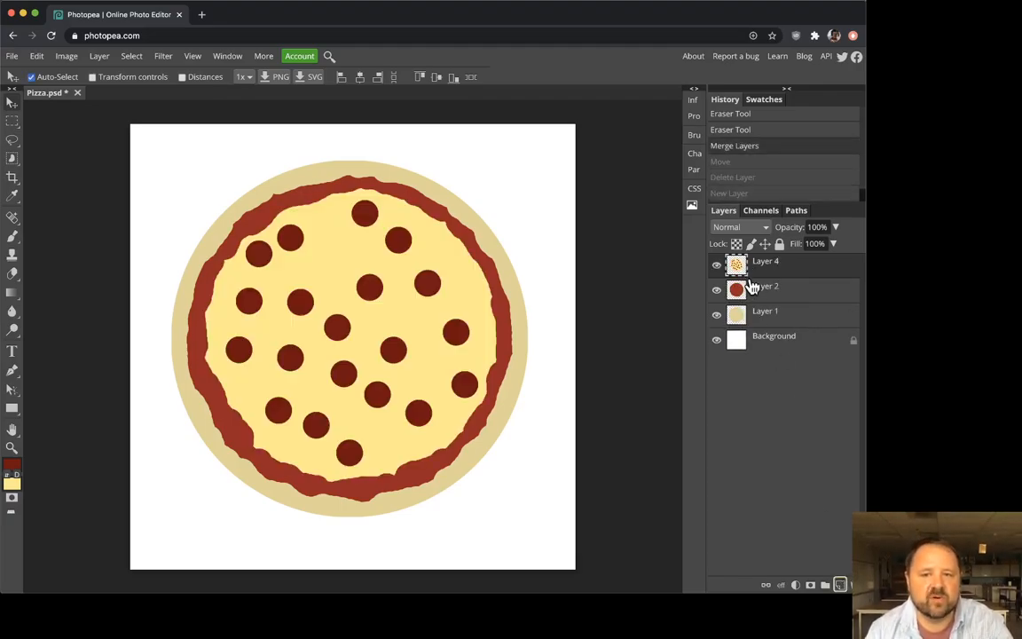
key("super+z")
Step: Hide and show the pepperoni, cheese, sauce and crust layers in turn to check that they are separate
left_click(717, 265)
left_click(717, 264)
left_click(717, 265)
left_click(717, 264)
left_click(717, 289)
left_click(717, 289)
left_click(717, 314)
left_click(717, 314)
left_click(718, 339)
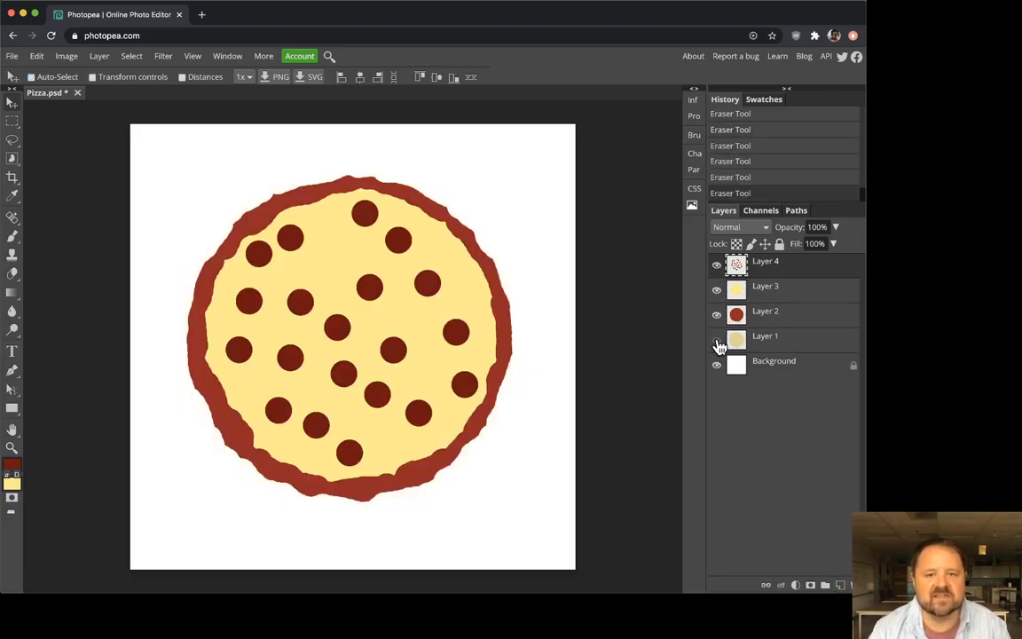
left_click(717, 341)
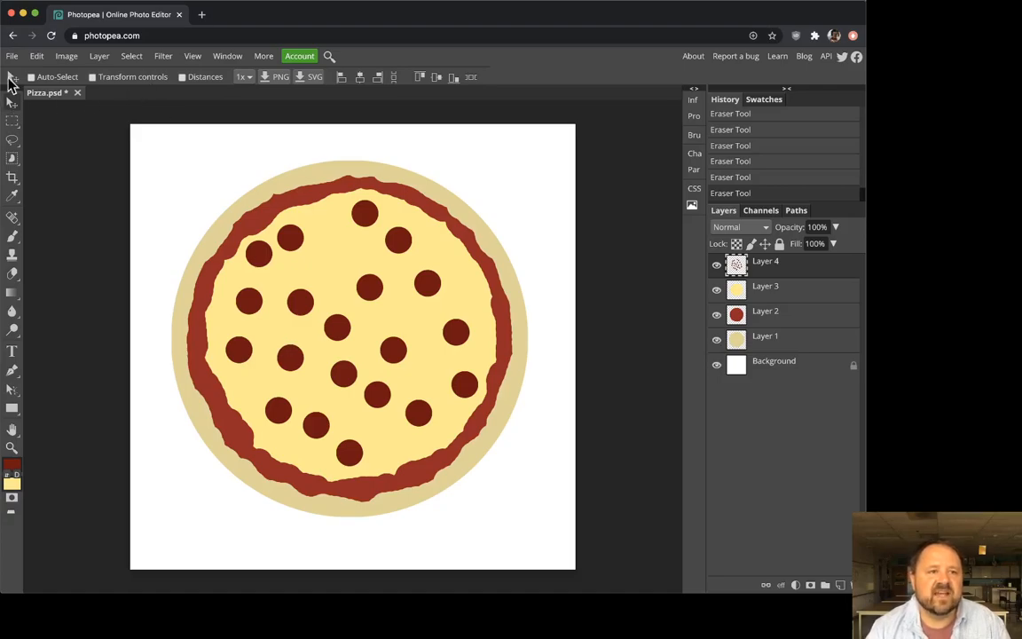
Step: Save the layered pizza document as a PSD file
left_click(11, 58)
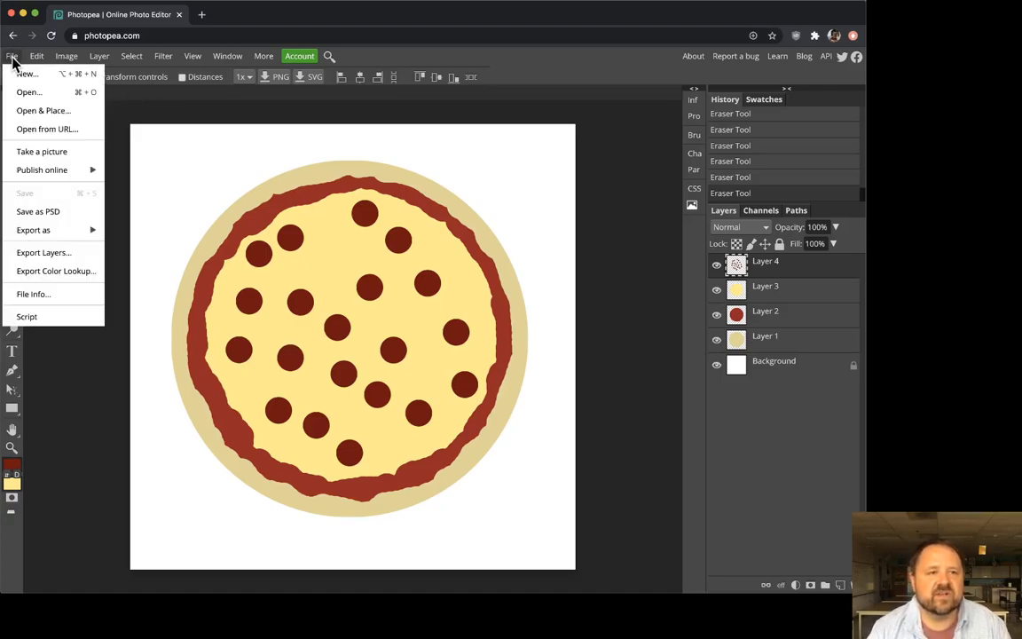
left_click(71, 216)
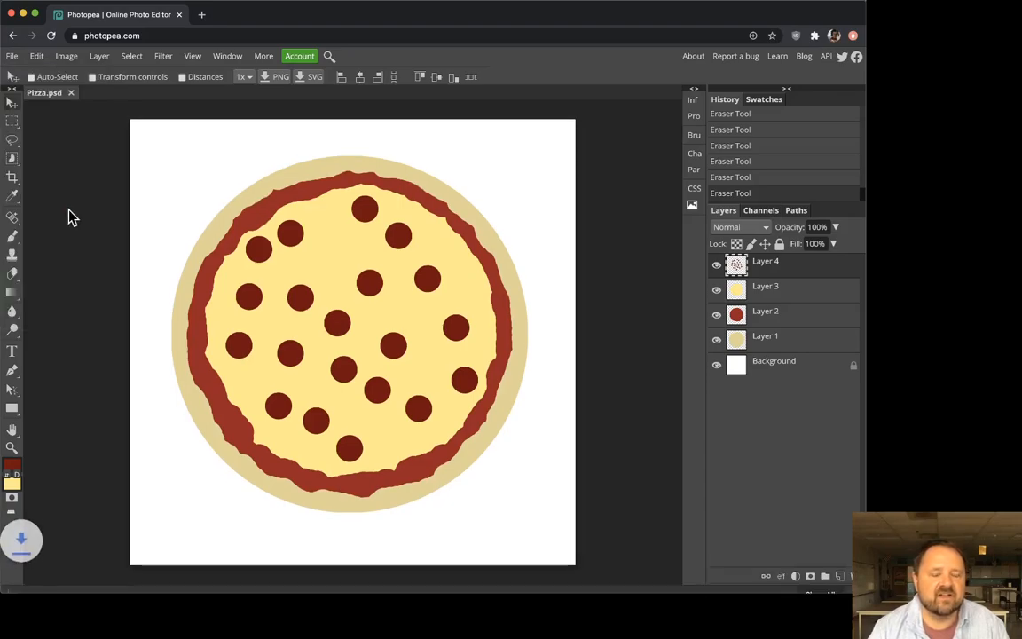